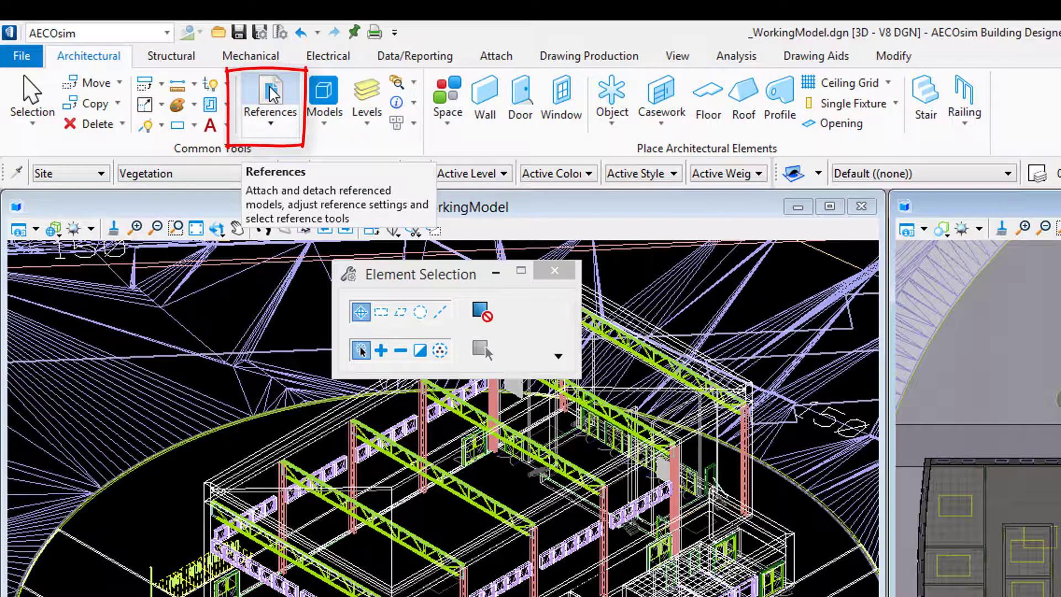
- Examine the working model's attached references, expanding the hierarchy tree down to the attachments nested under Gym.dgn's _PMM model
{"action": "left_click", "coordinate": [271, 94]}
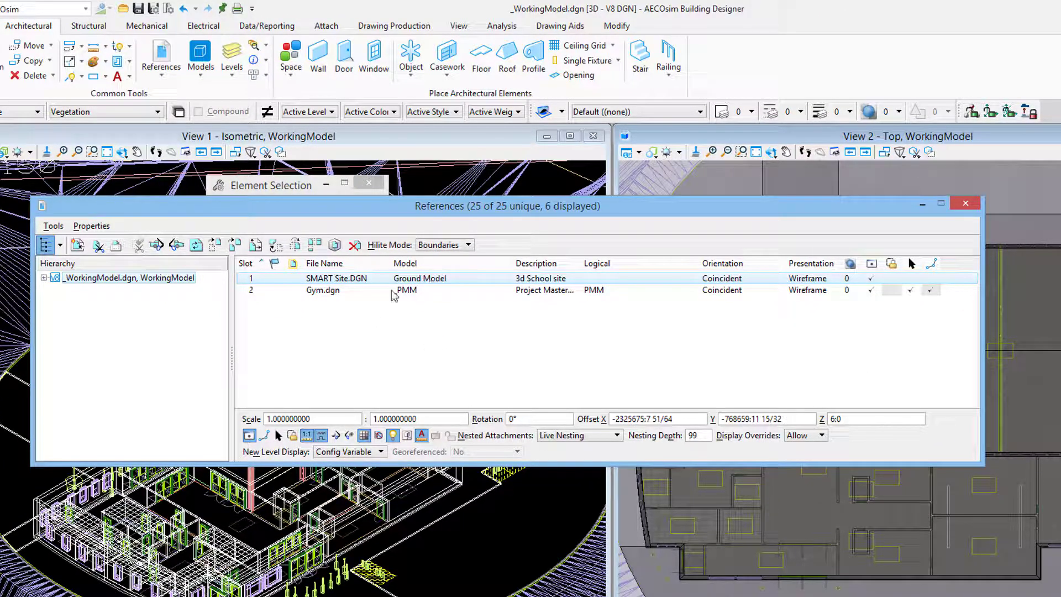
{"action": "left_click", "coordinate": [327, 290]}
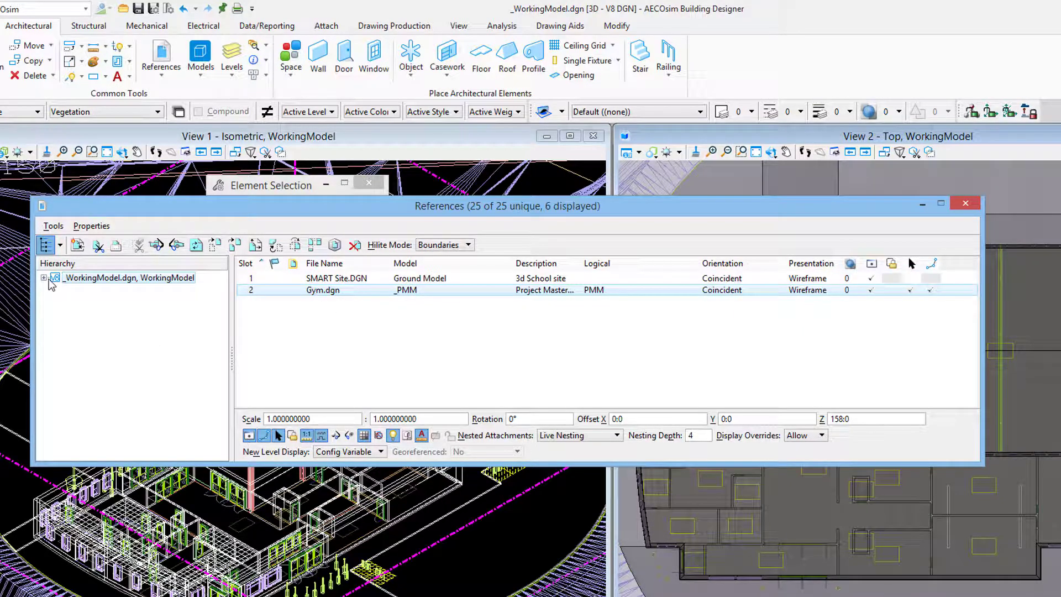
{"action": "left_click", "coordinate": [45, 246]}
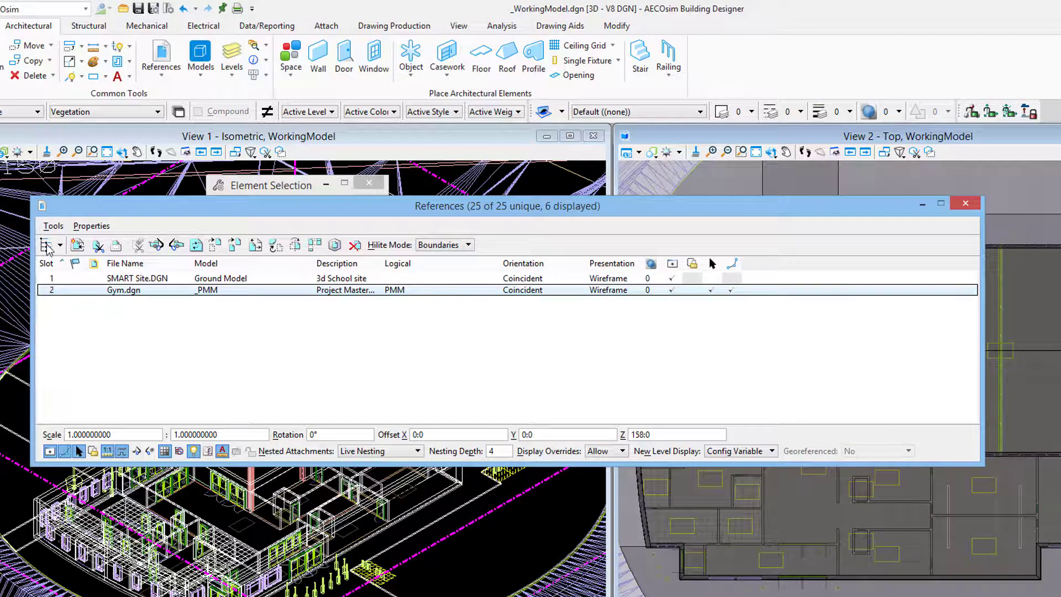
{"action": "left_click", "coordinate": [46, 246]}
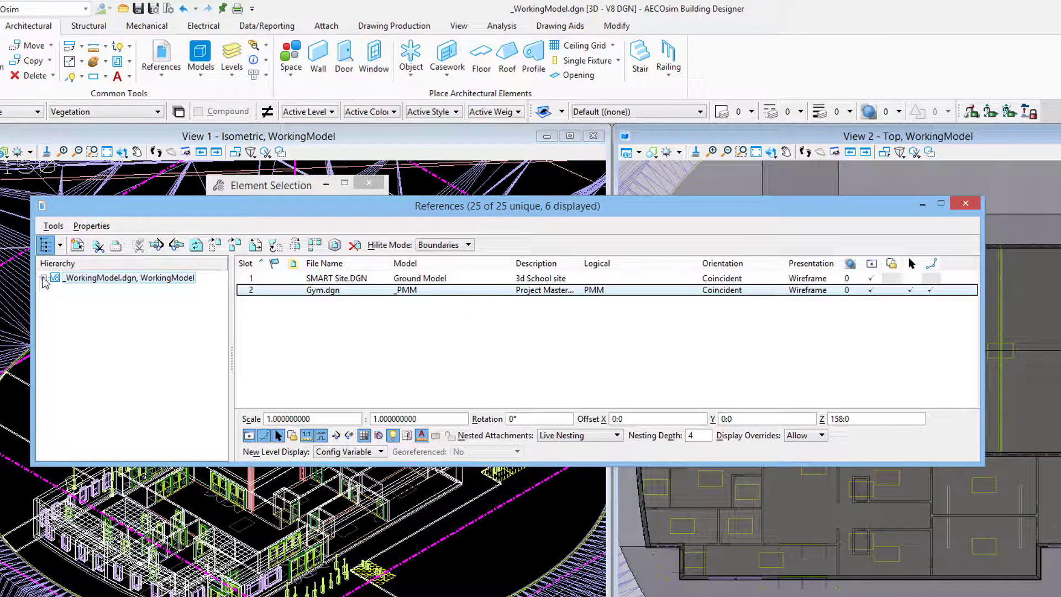
{"action": "left_click", "coordinate": [43, 278]}
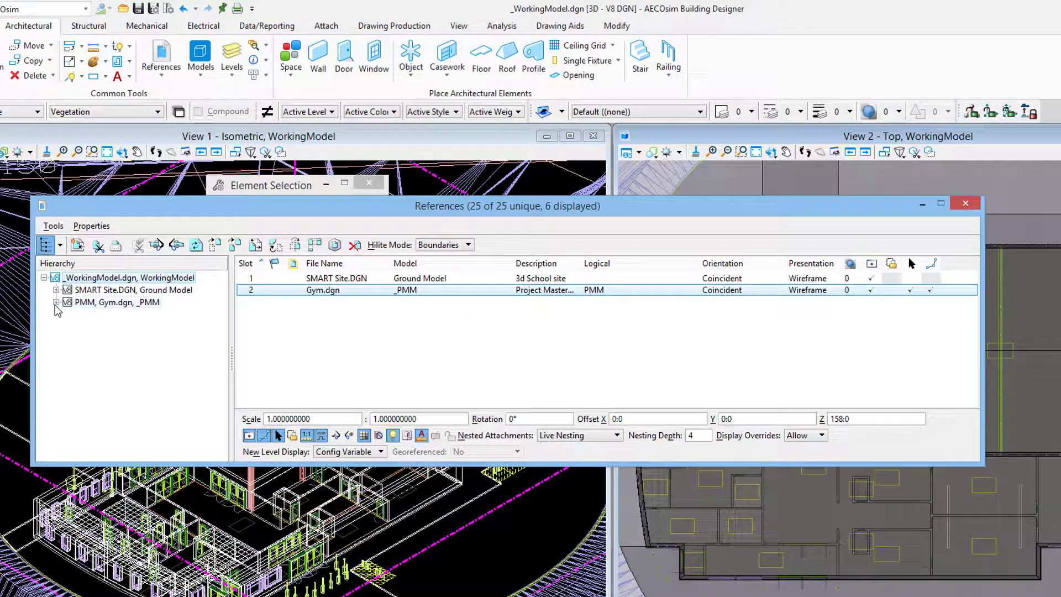
{"action": "left_click", "coordinate": [56, 302]}
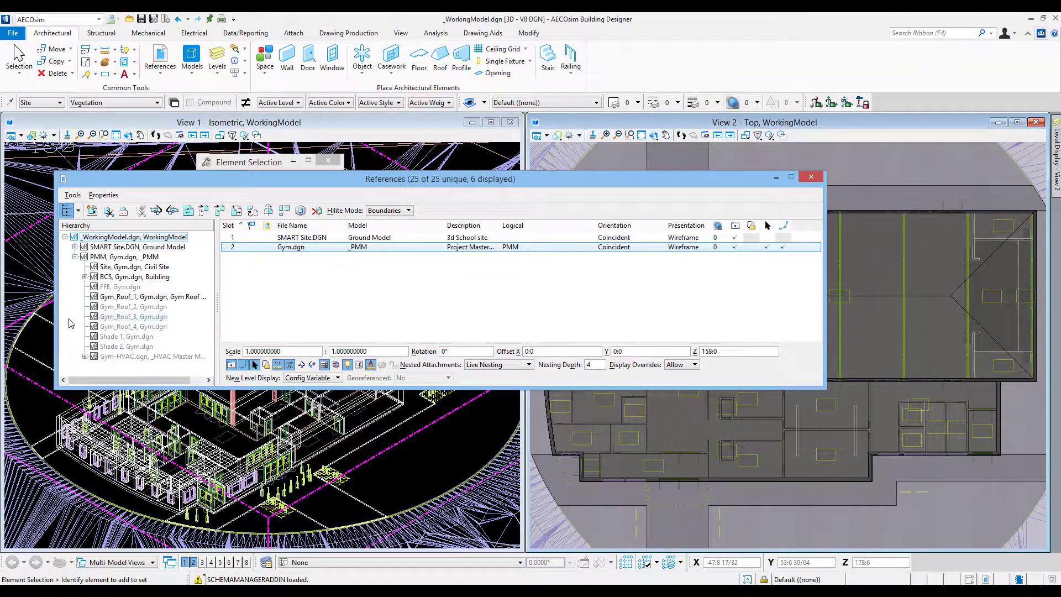
{"action": "left_click", "coordinate": [813, 177]}
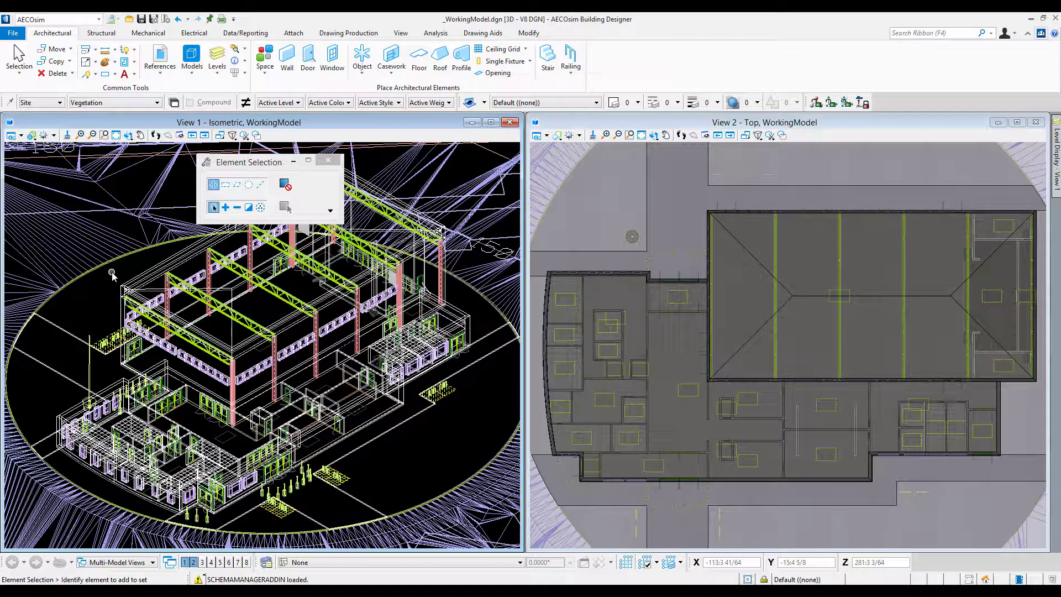
- Examine the gym building's location within the surrounding SMART Site terrain in View 1, using Zoom Out at a ratio of 2.00
{"action": "left_click", "coordinate": [696, 122]}
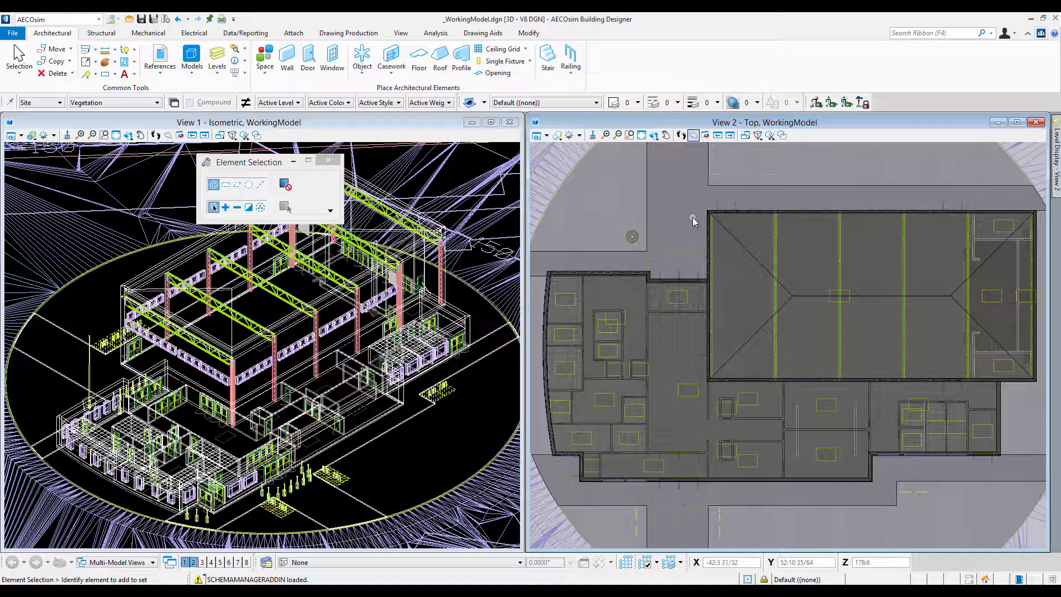
{"action": "left_click", "coordinate": [153, 124]}
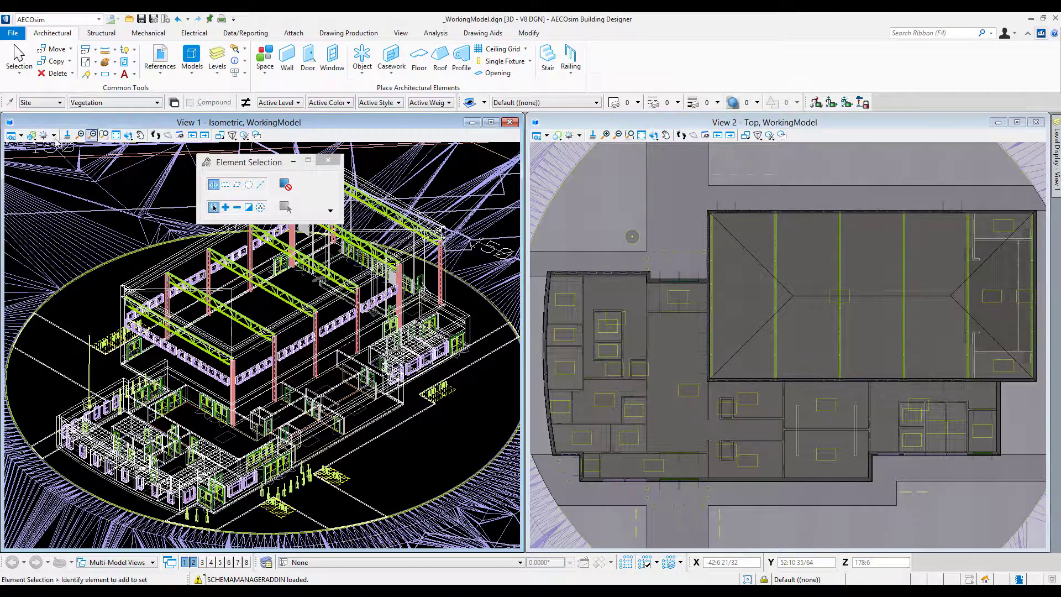
{"action": "left_click", "coordinate": [127, 135]}
{"action": "left_click", "coordinate": [92, 136]}
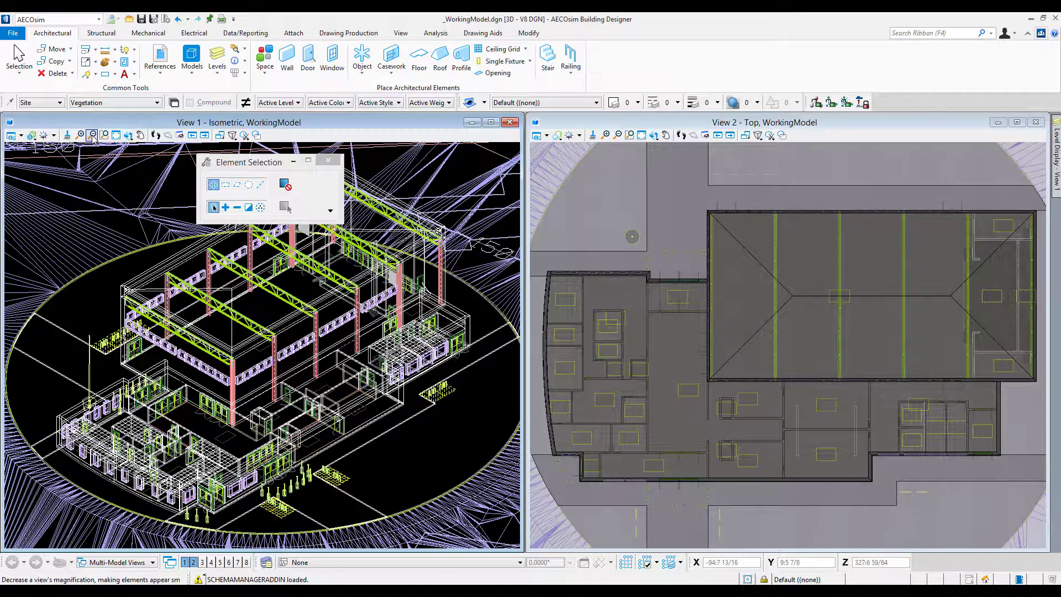
{"action": "left_click", "coordinate": [194, 313]}
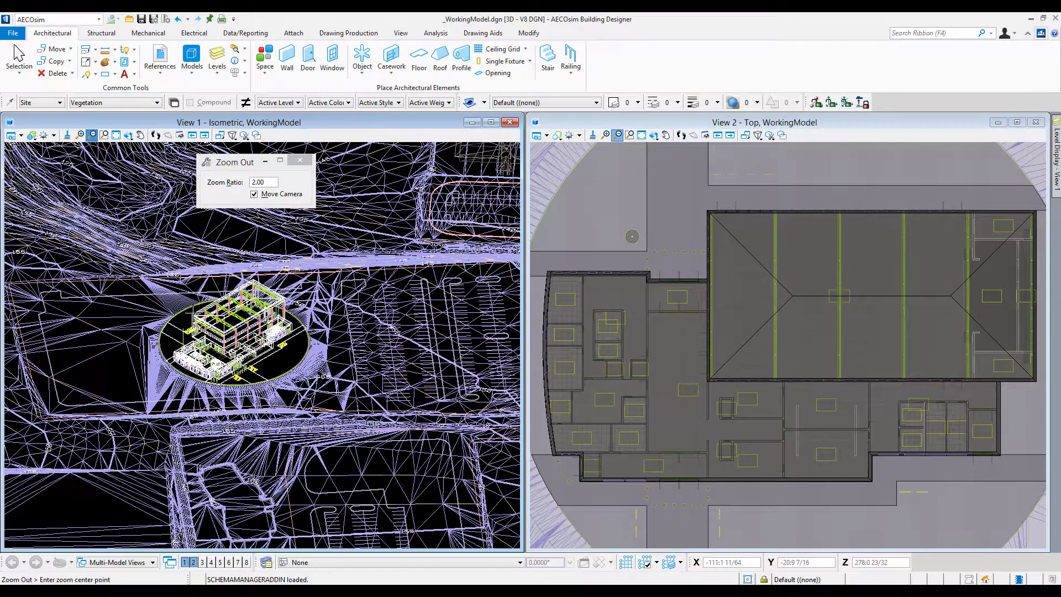
{"action": "left_click", "coordinate": [193, 313]}
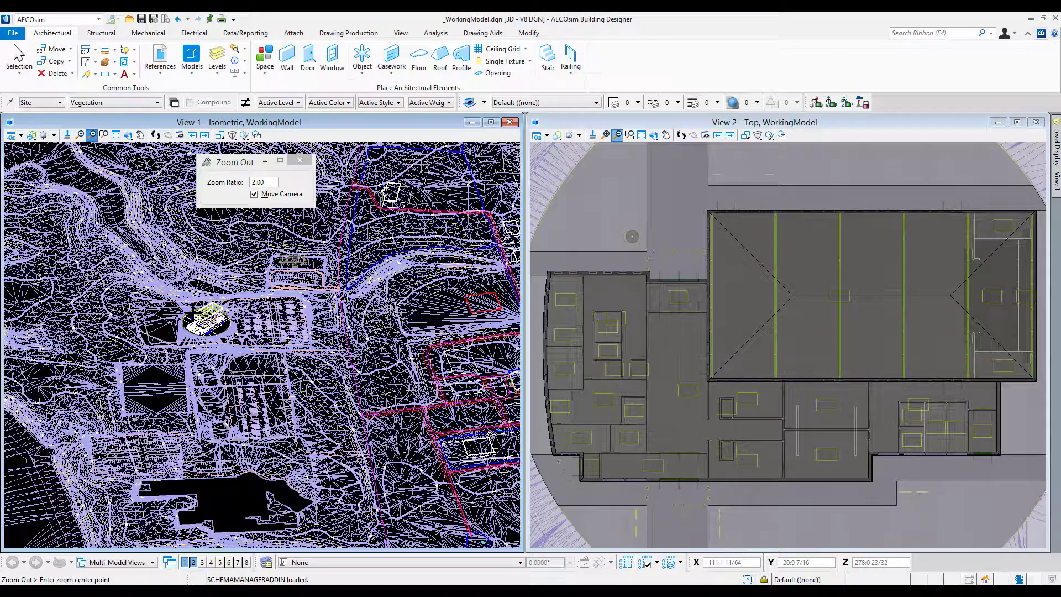
{"action": "left_click", "coordinate": [193, 313]}
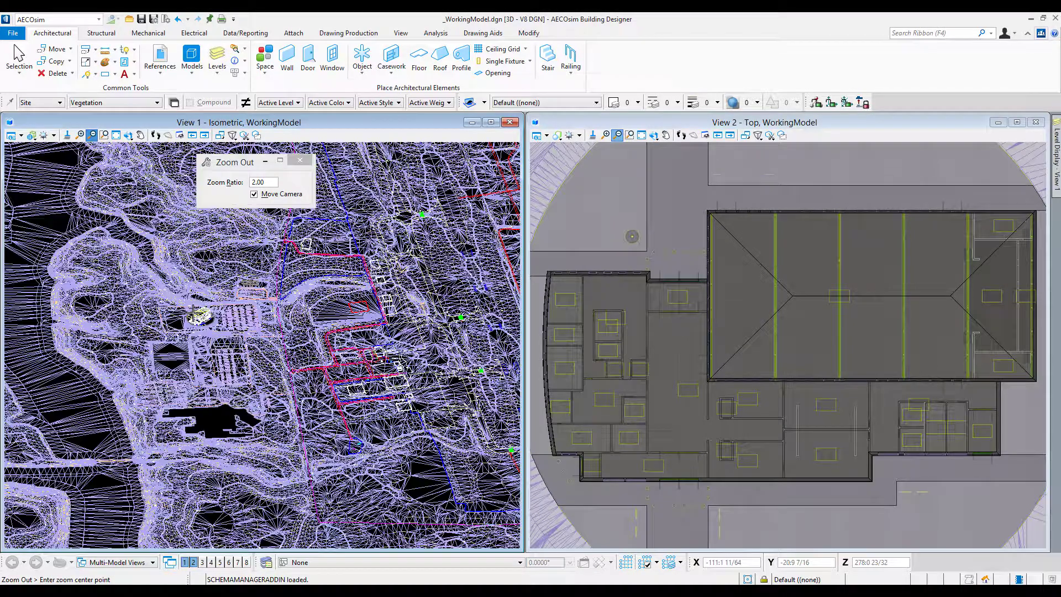
{"action": "left_click", "coordinate": [193, 313]}
{"action": "left_click", "coordinate": [193, 313]}
{"action": "middle_click_drag", "start_coordinate": [193, 313], "coordinate": [253, 377]}
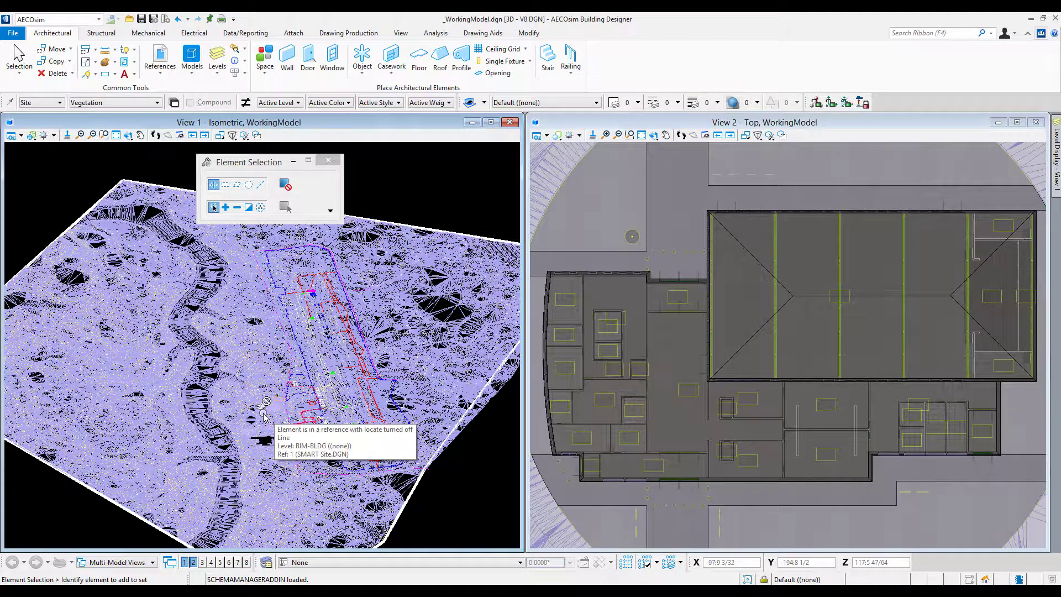
{"action": "scroll", "coordinate": [263, 413], "scroll_direction": "up", "scroll_amount": 2}
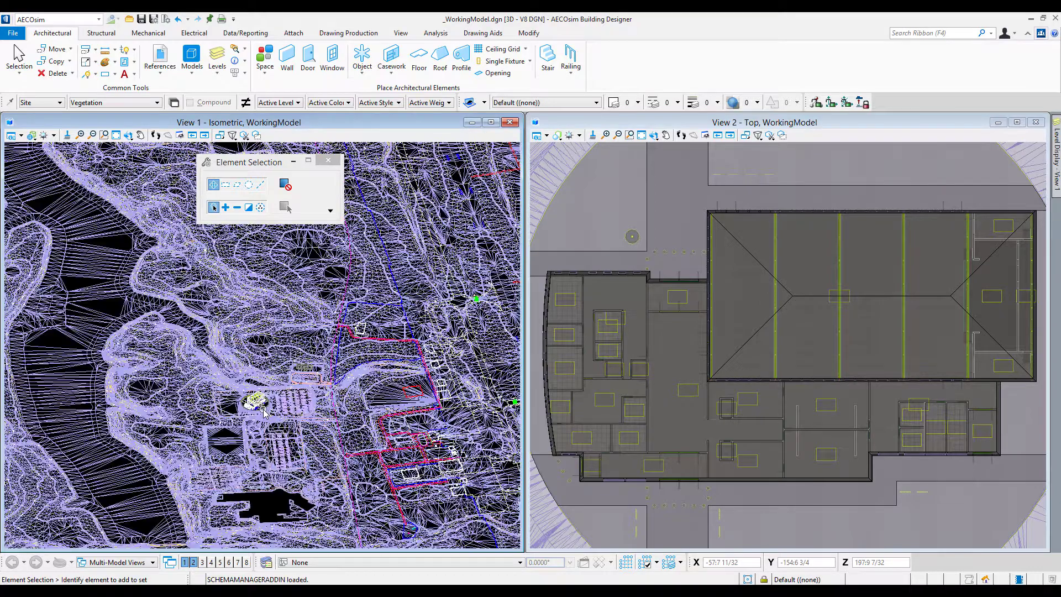
{"action": "scroll", "coordinate": [264, 413], "scroll_direction": "up", "scroll_amount": 2}
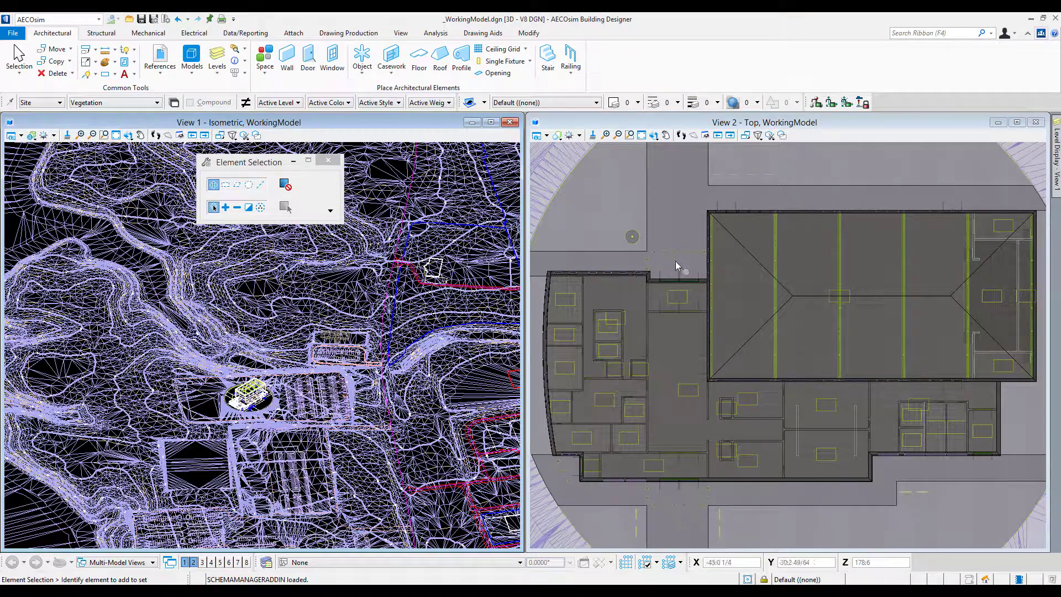
- Rotate View 2 dynamically to inspect the building and its surrounding terrain from an oblique angle
{"action": "scroll", "coordinate": [674, 254], "scroll_direction": "down", "scroll_amount": 2}
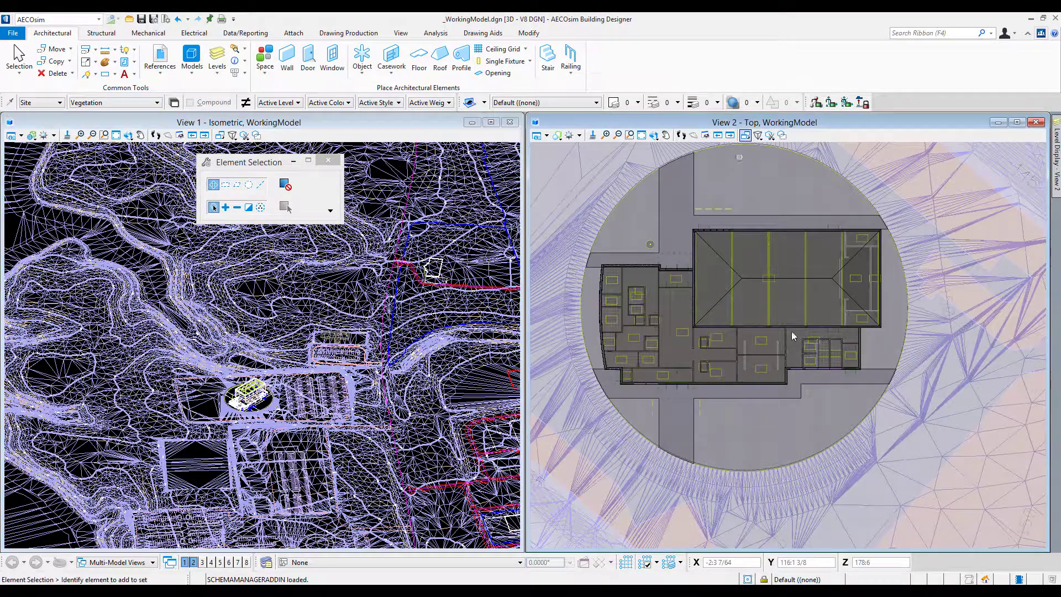
{"action": "scroll", "coordinate": [791, 331], "scroll_direction": "down", "scroll_amount": 2}
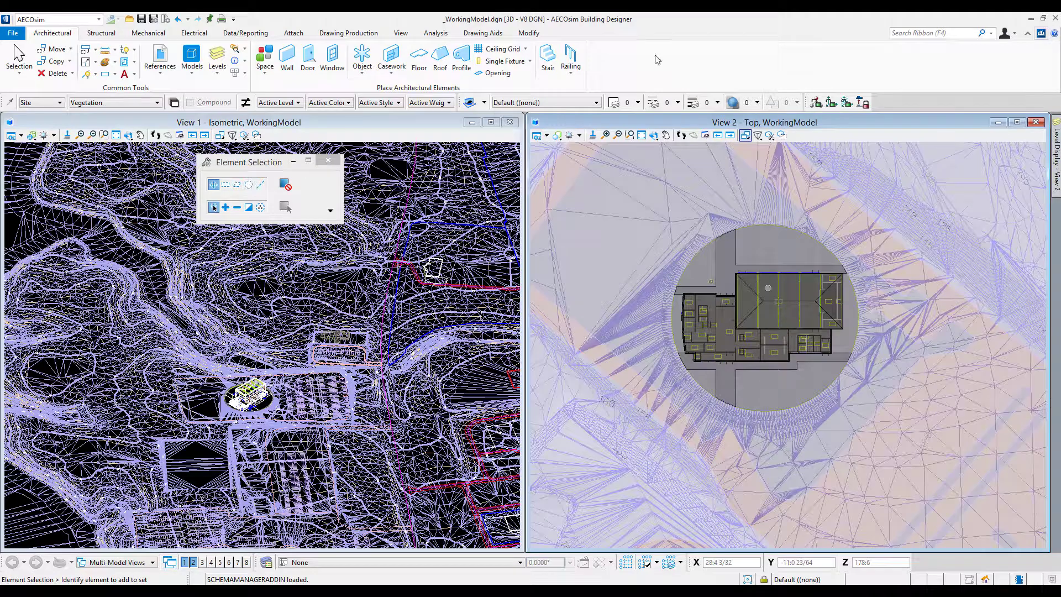
{"action": "left_click", "coordinate": [654, 140]}
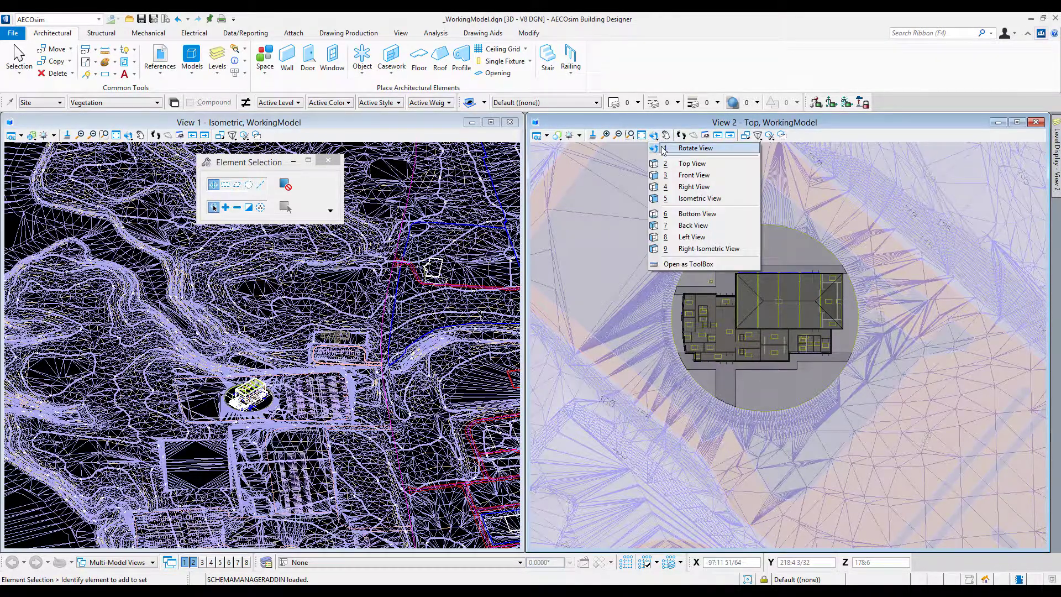
{"action": "left_click", "coordinate": [664, 148]}
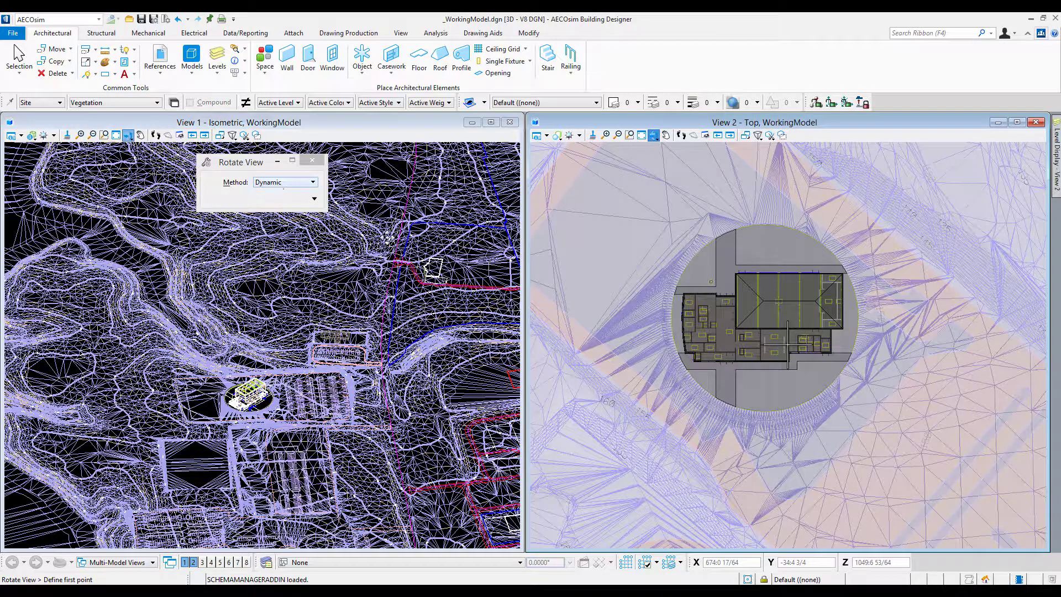
{"action": "left_click", "coordinate": [656, 371]}
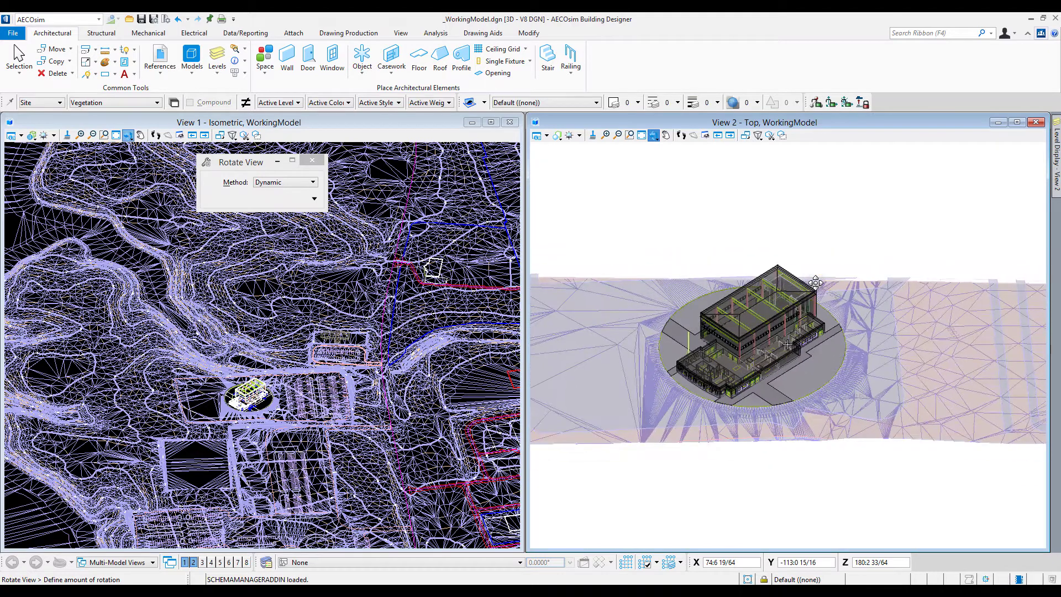
{"action": "left_click", "coordinate": [908, 281]}
{"action": "right_click", "coordinate": [832, 212]}
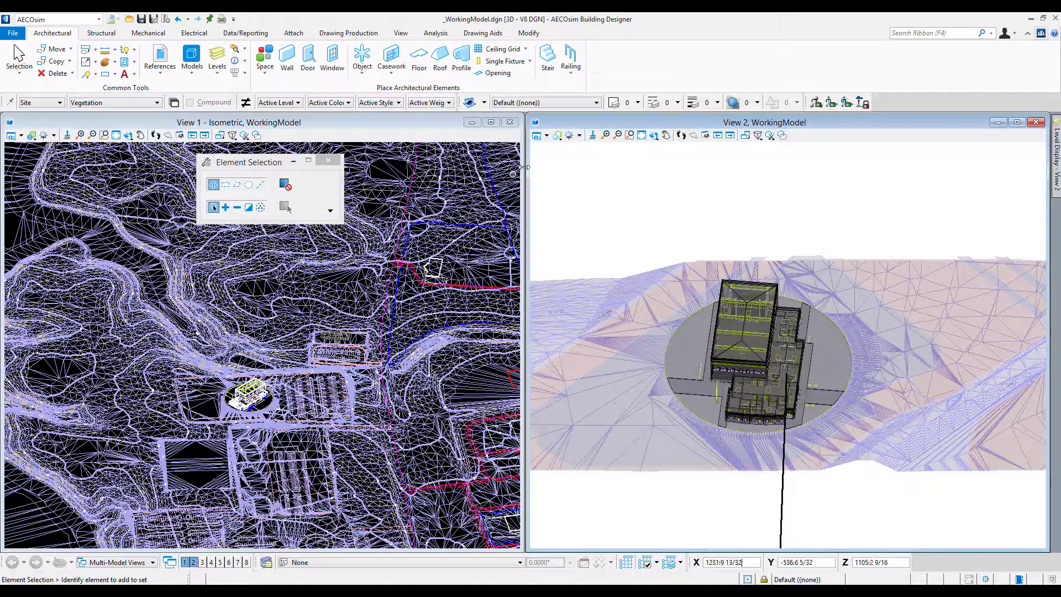
- Turn off Clip Back and Clip Front in View 2's attributes and inspect more of the surrounding site
{"action": "left_click", "coordinate": [536, 136]}
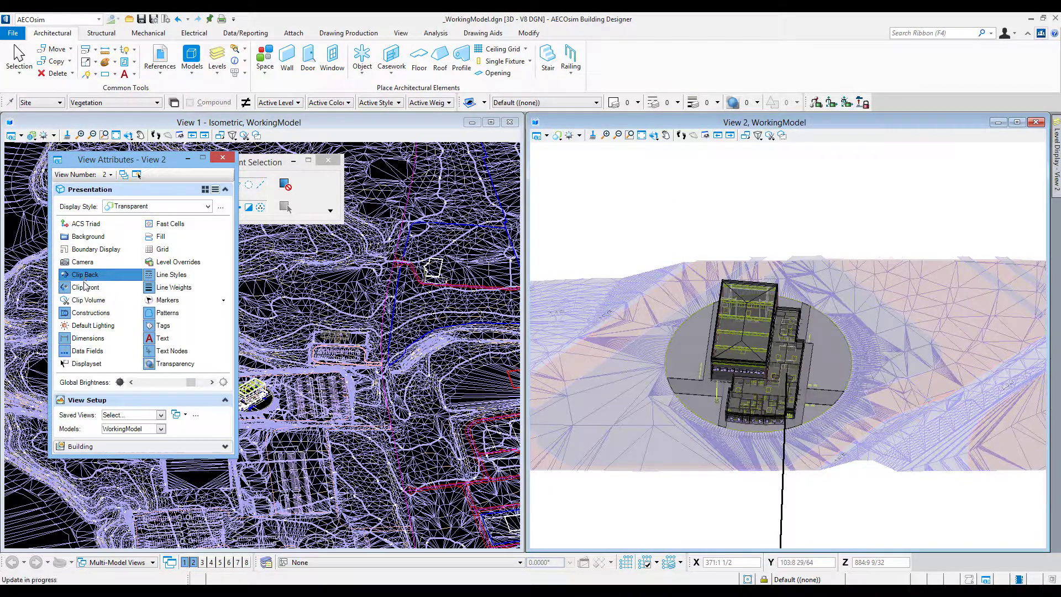
{"action": "left_click", "coordinate": [84, 275]}
{"action": "left_click", "coordinate": [85, 287]}
{"action": "left_click", "coordinate": [222, 159]}
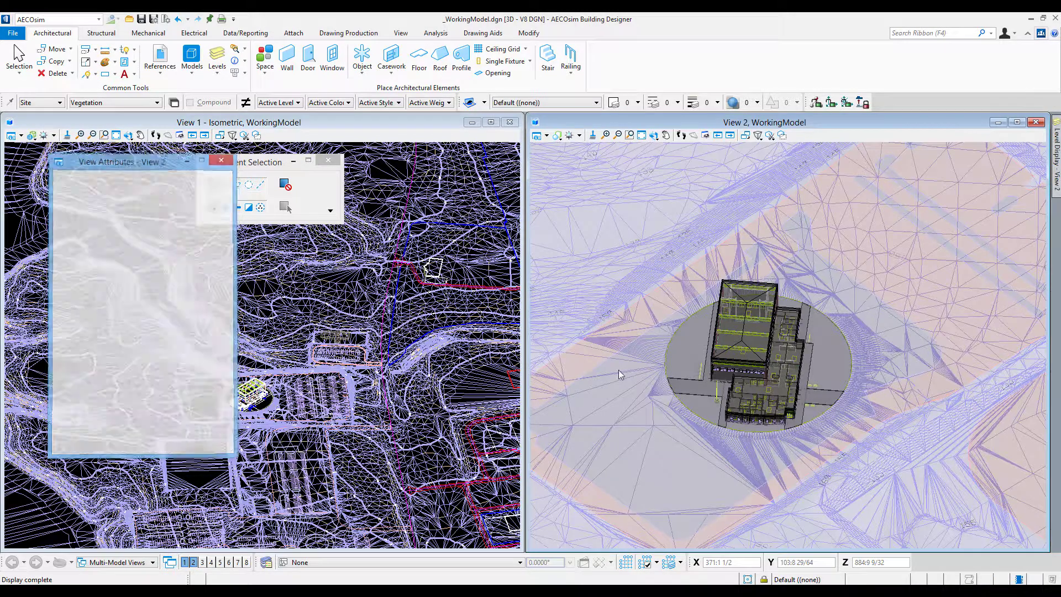
{"action": "scroll", "coordinate": [608, 405], "scroll_direction": "down", "scroll_amount": 2}
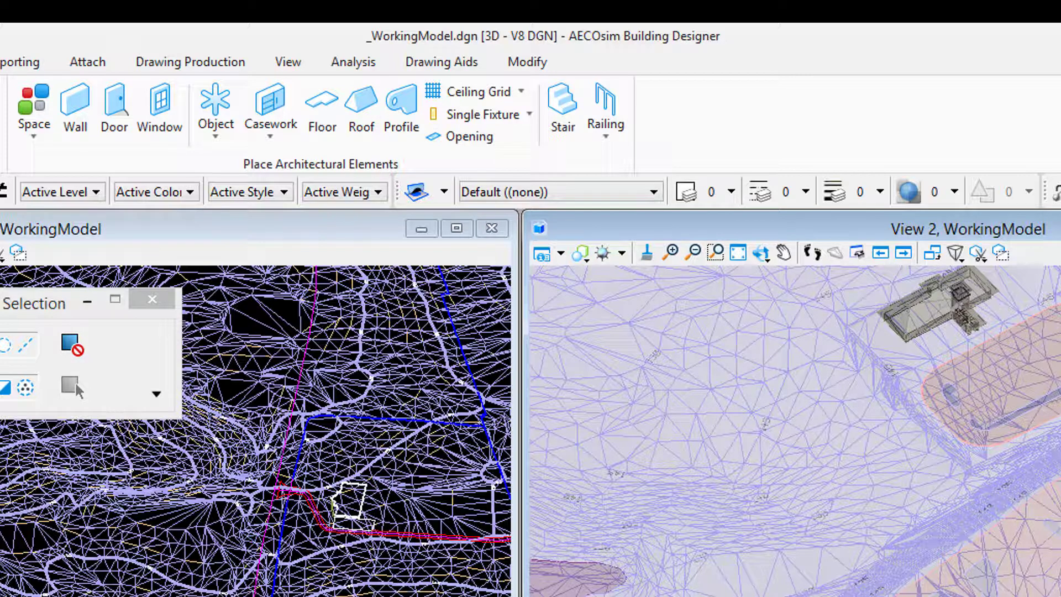
- Apply the saved view Gym-Iso to View 1
{"action": "left_click", "coordinate": [289, 62]}
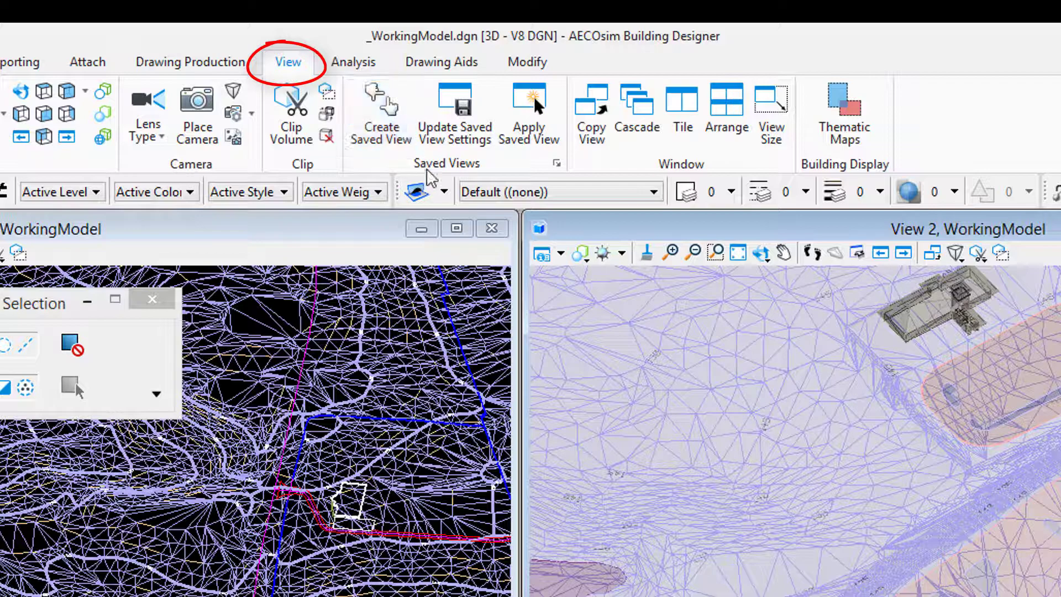
{"action": "left_click", "coordinate": [528, 116]}
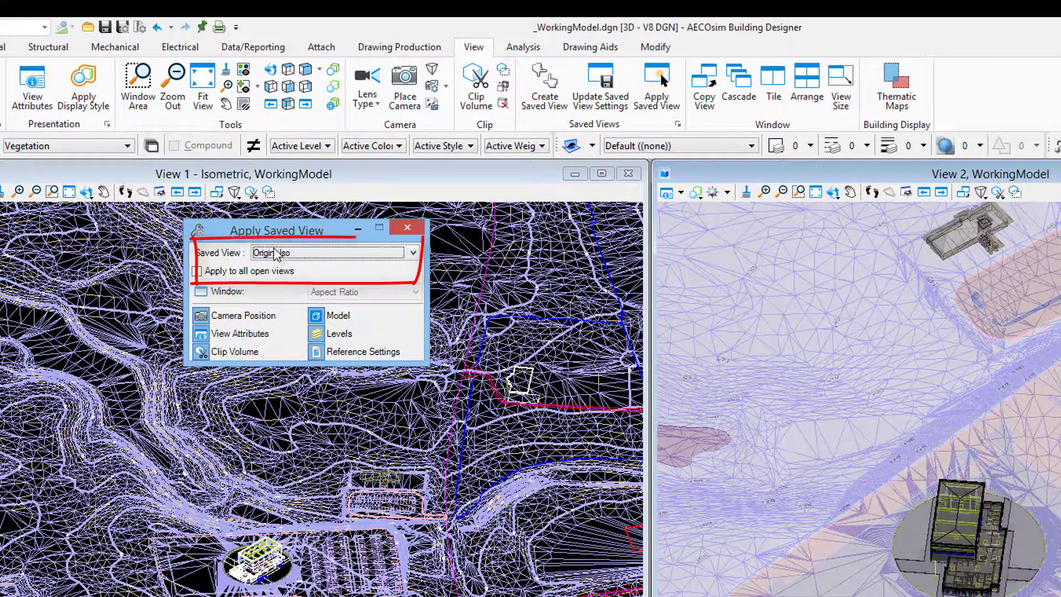
{"action": "left_click", "coordinate": [276, 254]}
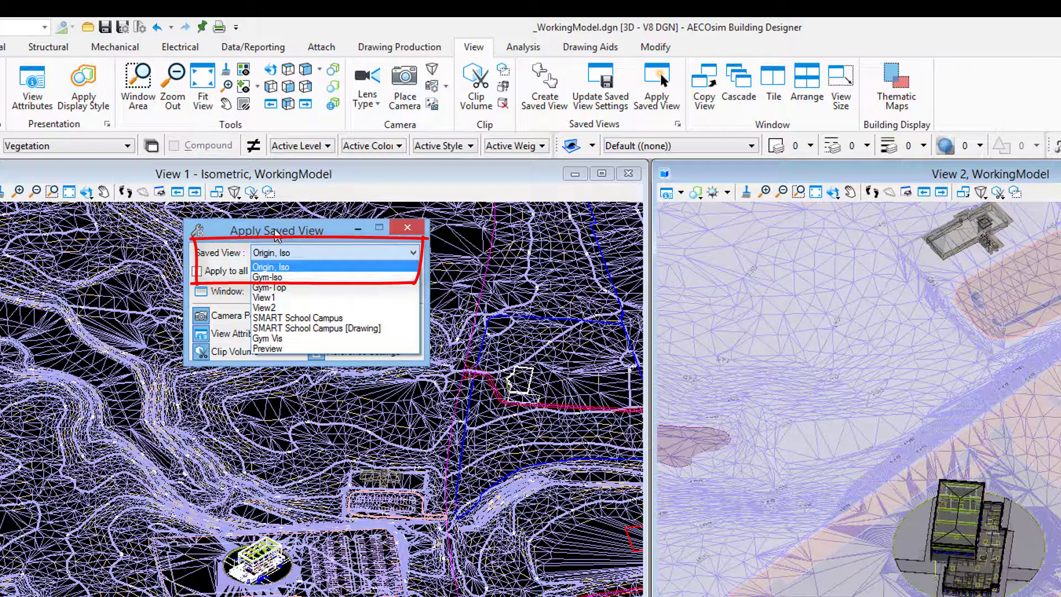
{"action": "left_click", "coordinate": [280, 277]}
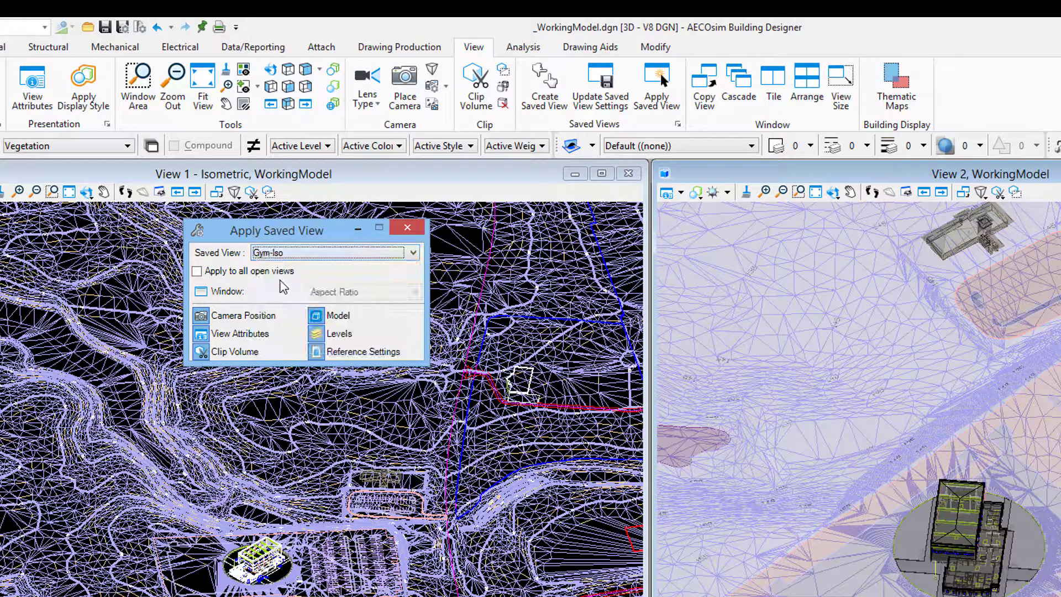
{"action": "left_click", "coordinate": [219, 438]}
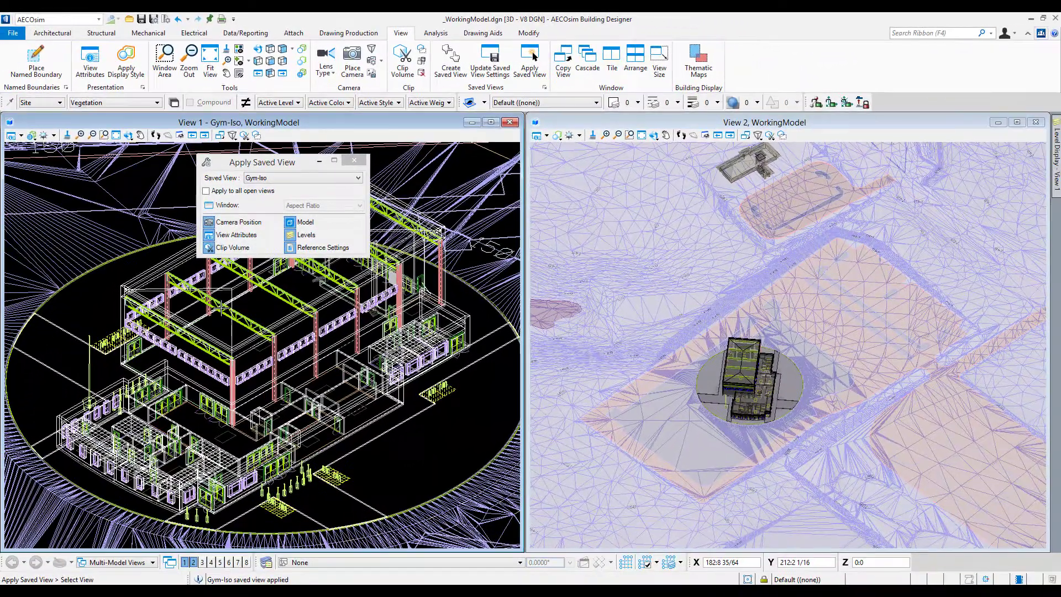
- Apply the saved view Gym-Top to View 2
{"action": "left_click", "coordinate": [616, 121]}
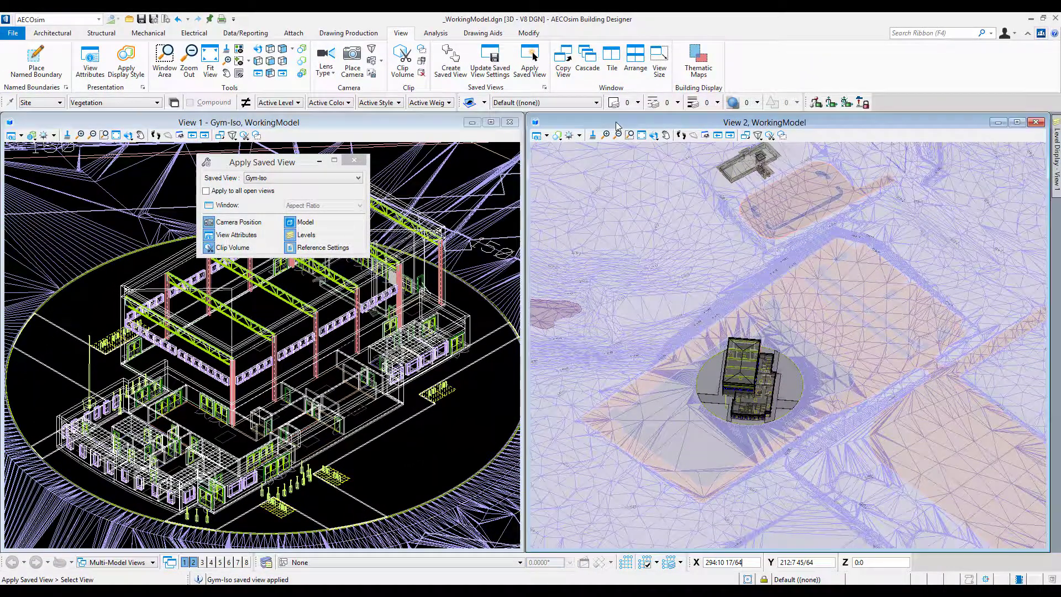
{"action": "left_click", "coordinate": [319, 178]}
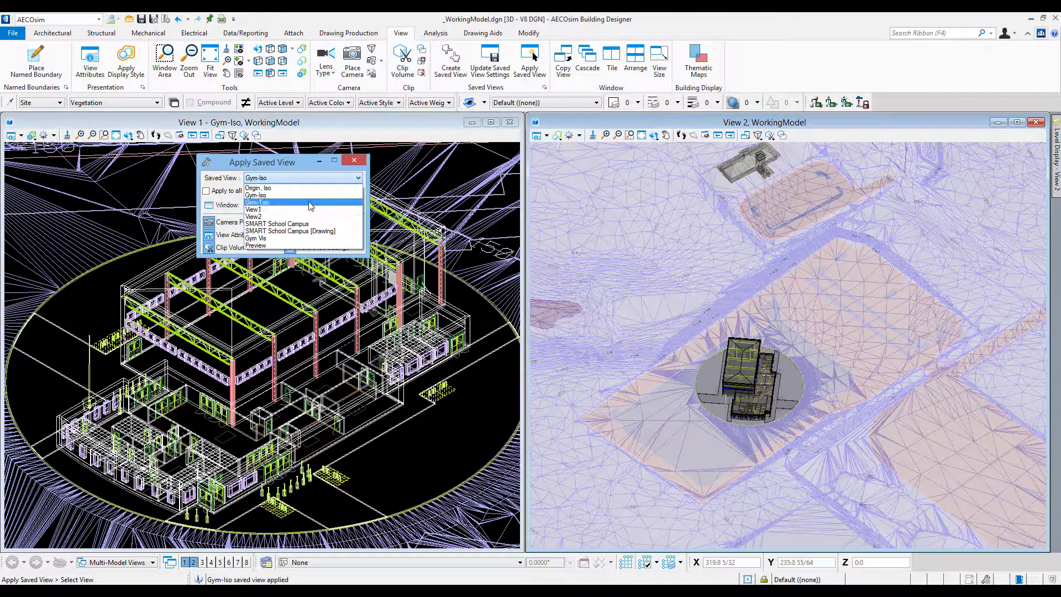
{"action": "left_click", "coordinate": [306, 202]}
{"action": "left_click", "coordinate": [732, 264]}
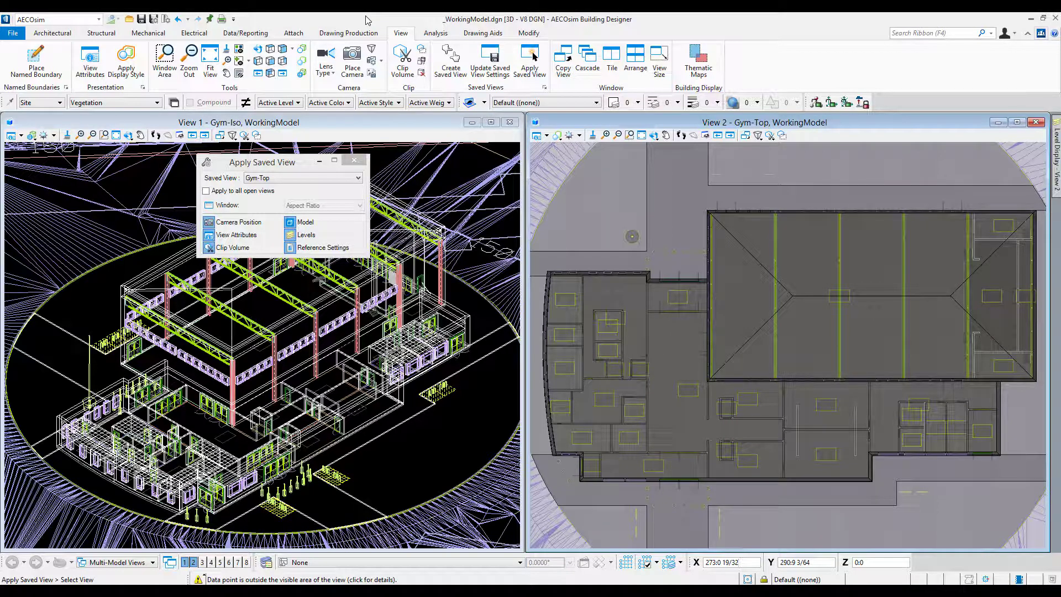
- Turn off the display of the SMART Site.DGN reference and close the reference attachments list
{"action": "left_click", "coordinate": [50, 34]}
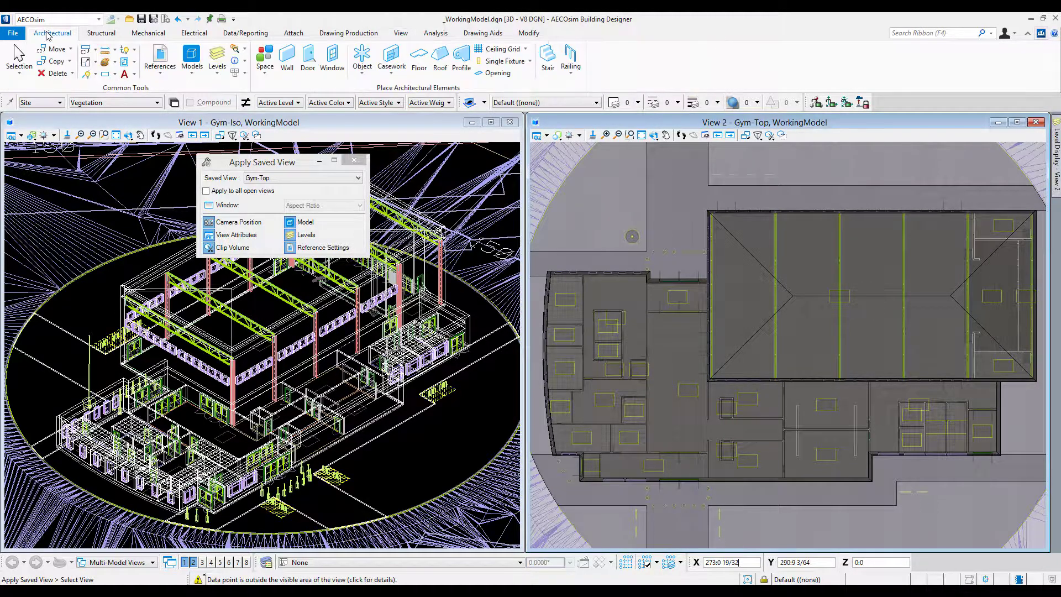
{"action": "left_click", "coordinate": [156, 60]}
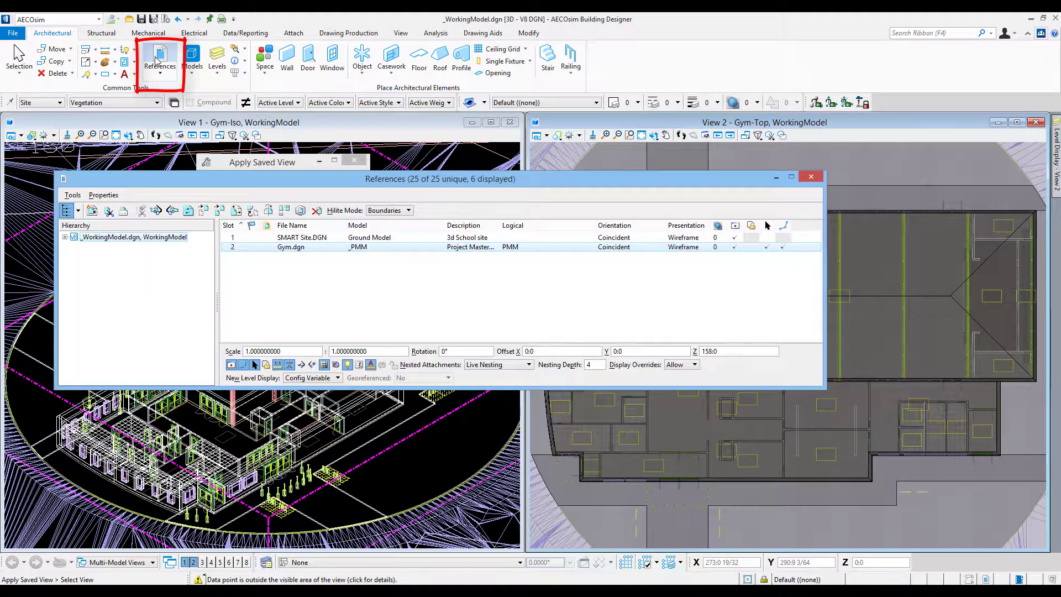
{"action": "double_click", "coordinate": [642, 238]}
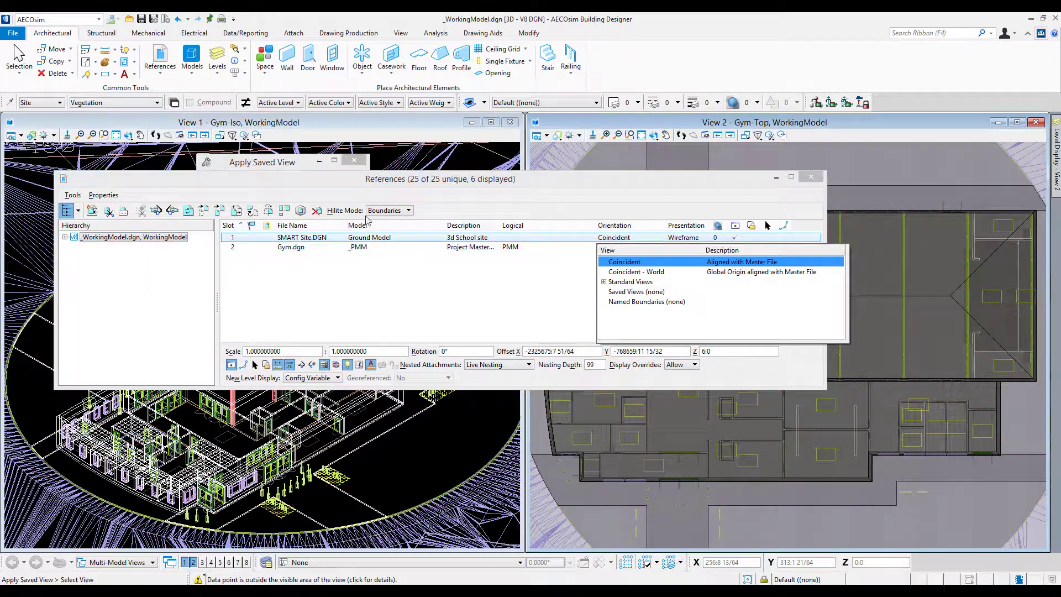
{"action": "left_click", "coordinate": [322, 238]}
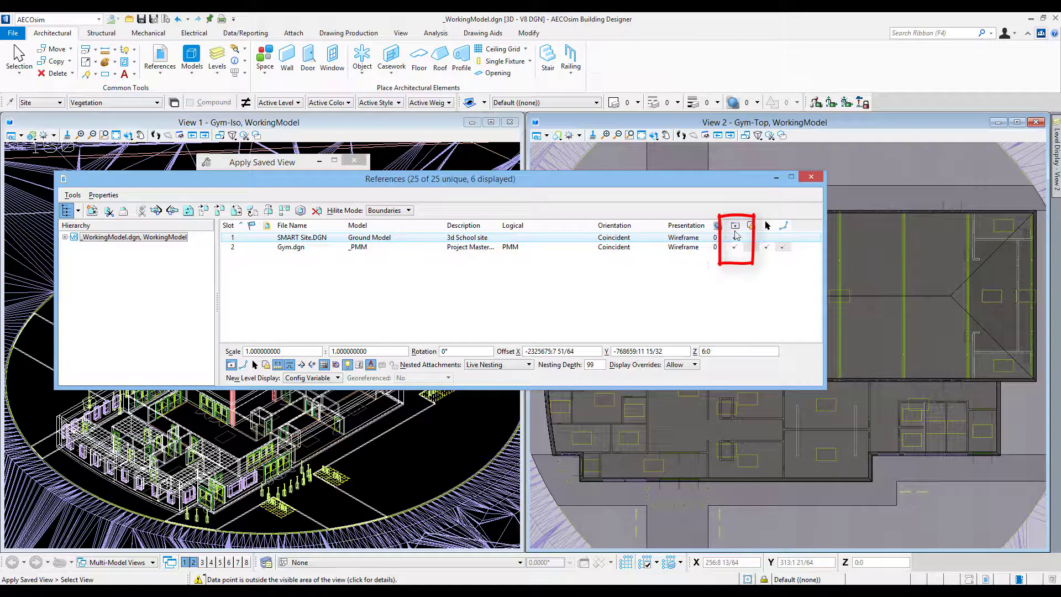
{"action": "left_click", "coordinate": [735, 238]}
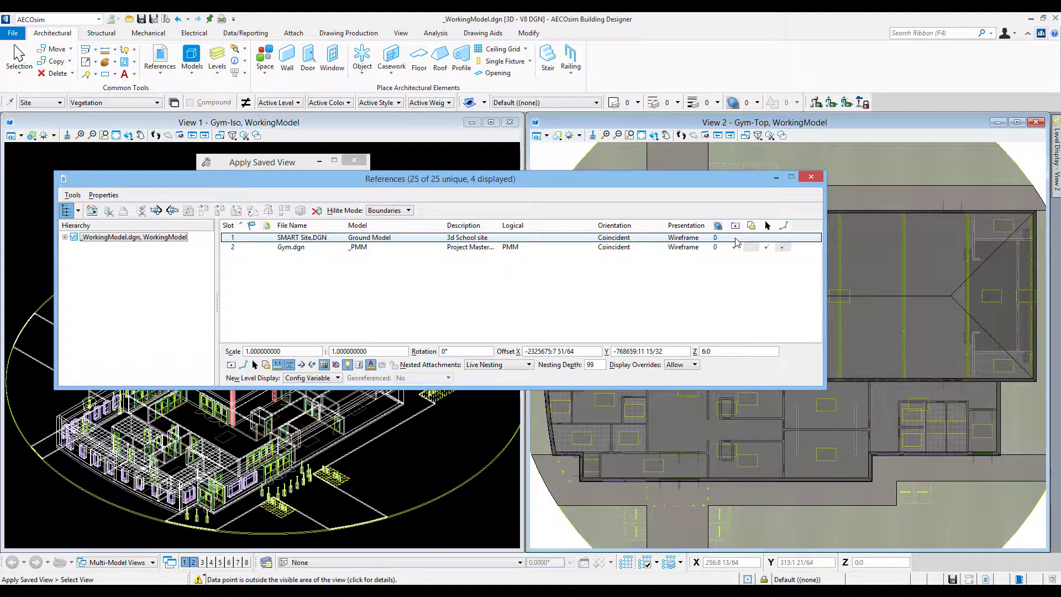
{"action": "left_click", "coordinate": [811, 176]}
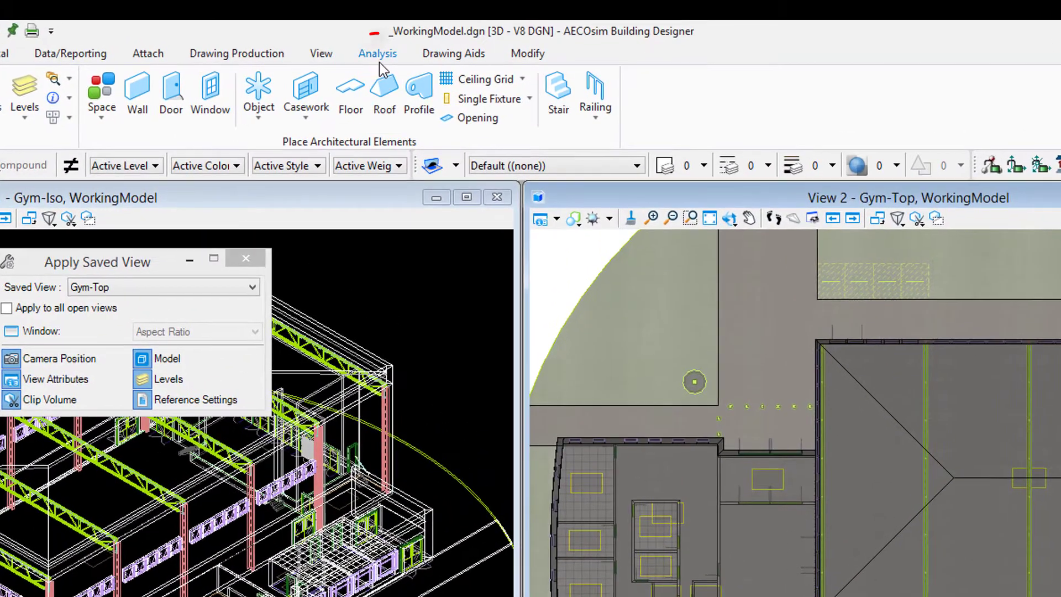
- Launch Energy Analysis, then move and resize the Analytical Space Model Explorer with its preview pane collapsed
{"action": "left_click", "coordinate": [379, 58]}
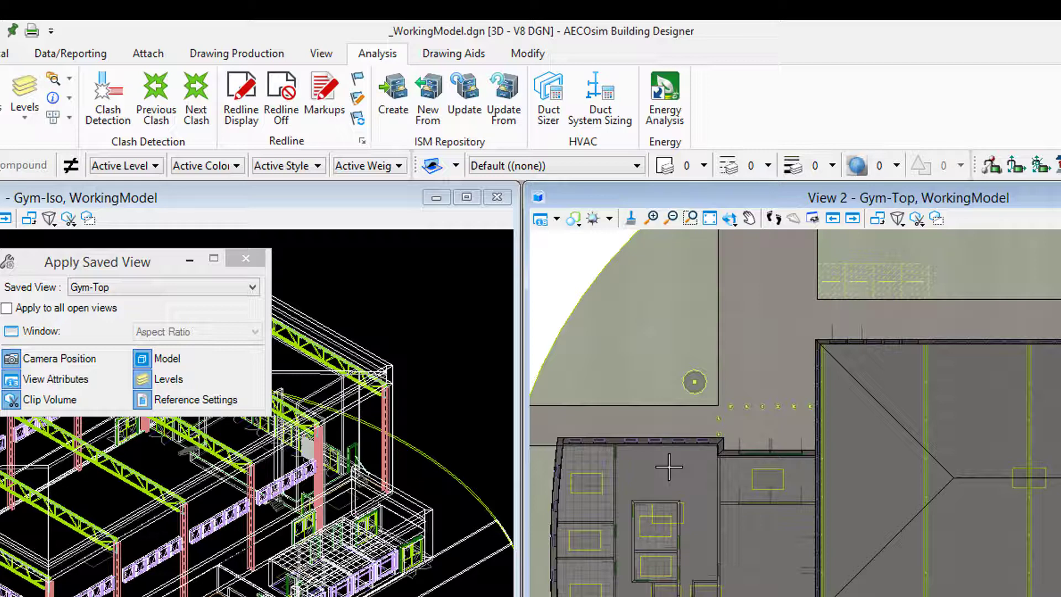
{"action": "left_click", "coordinate": [658, 126]}
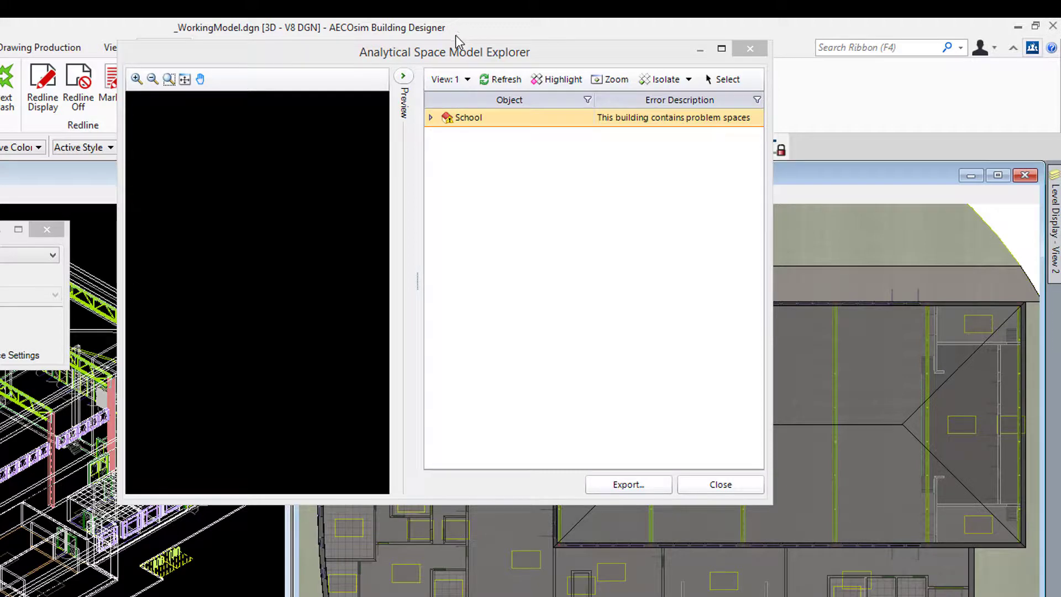
{"action": "left_click", "coordinate": [449, 53]}
{"action": "left_click_drag", "start_coordinate": [527, 57], "coordinate": [287, 124]}
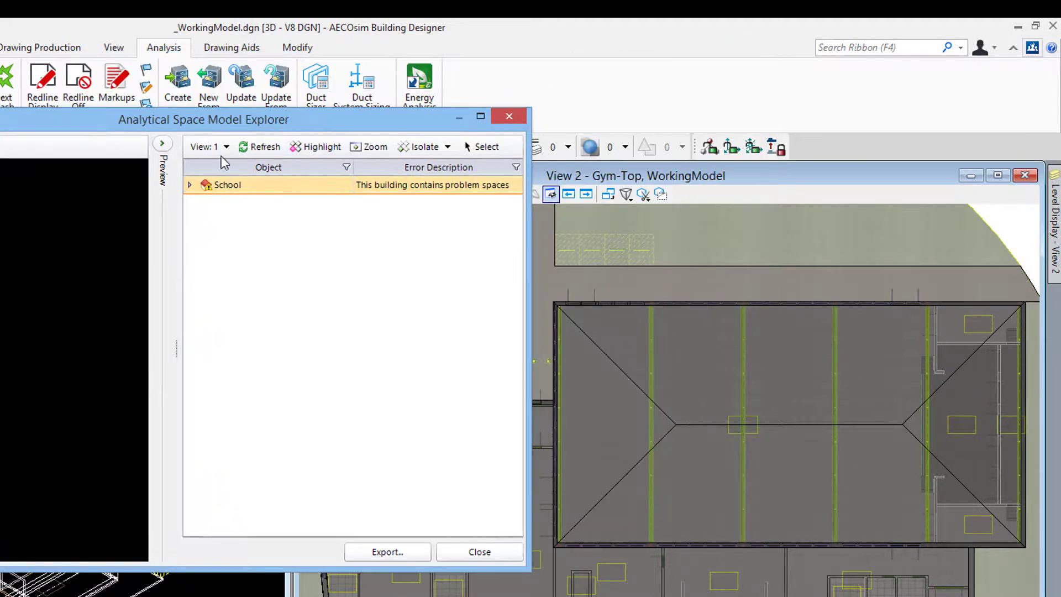
{"action": "left_click", "coordinate": [162, 144]}
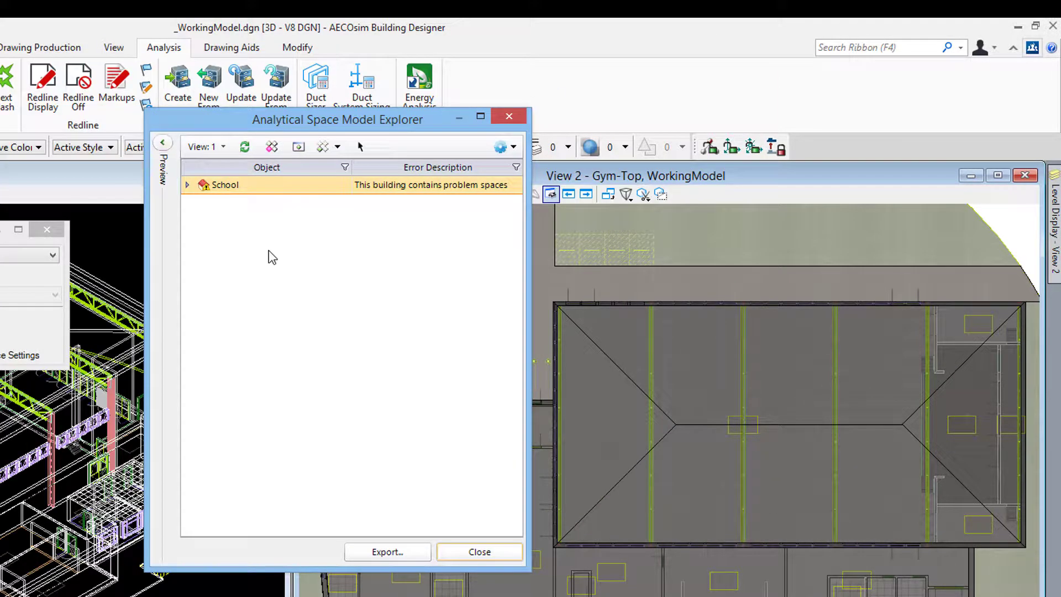
{"action": "left_click_drag", "start_coordinate": [526, 575], "coordinate": [574, 581]}
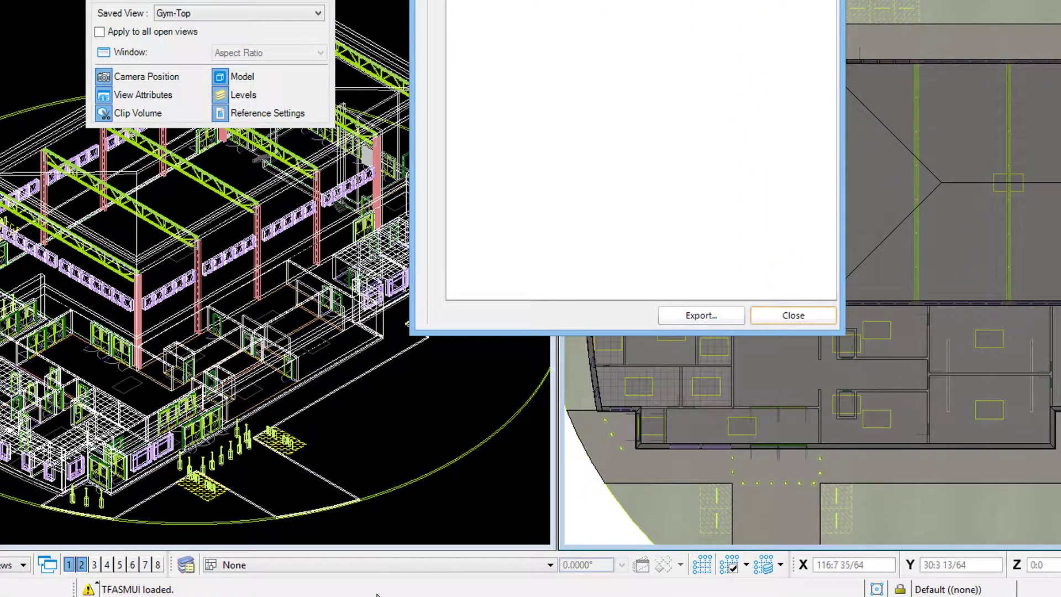
- Review the building and floor hierarchy in the floor selector without changing the active floor
{"action": "left_click", "coordinate": [387, 556]}
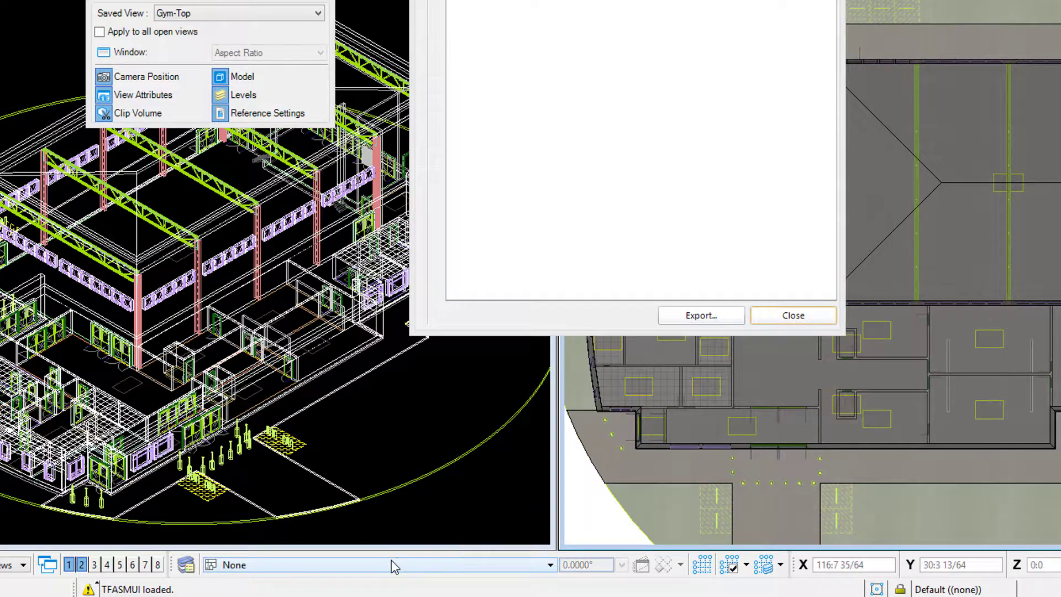
{"action": "left_click", "coordinate": [391, 559]}
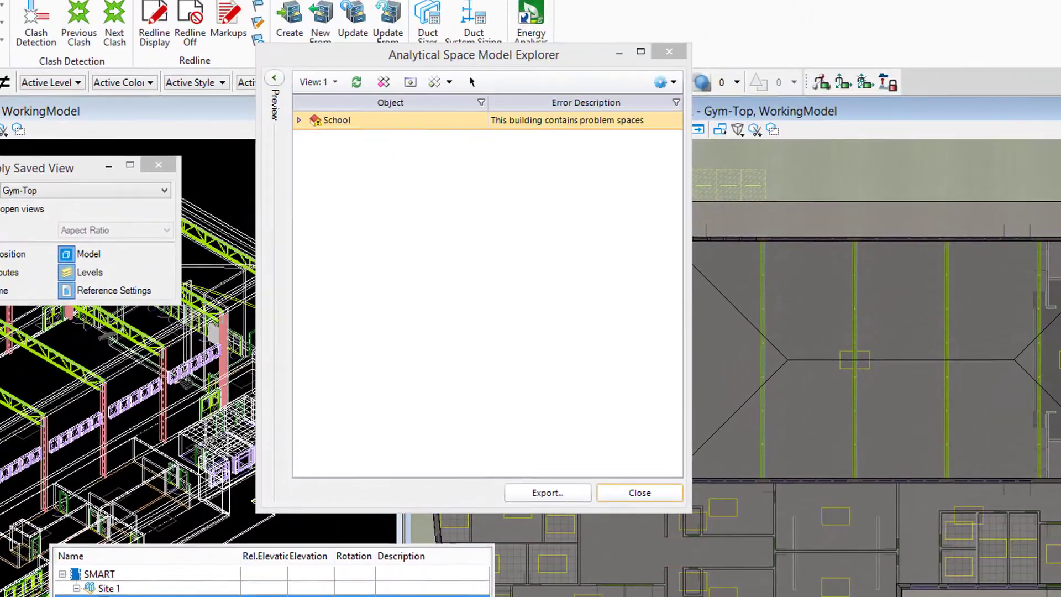
{"action": "left_click", "coordinate": [388, 373]}
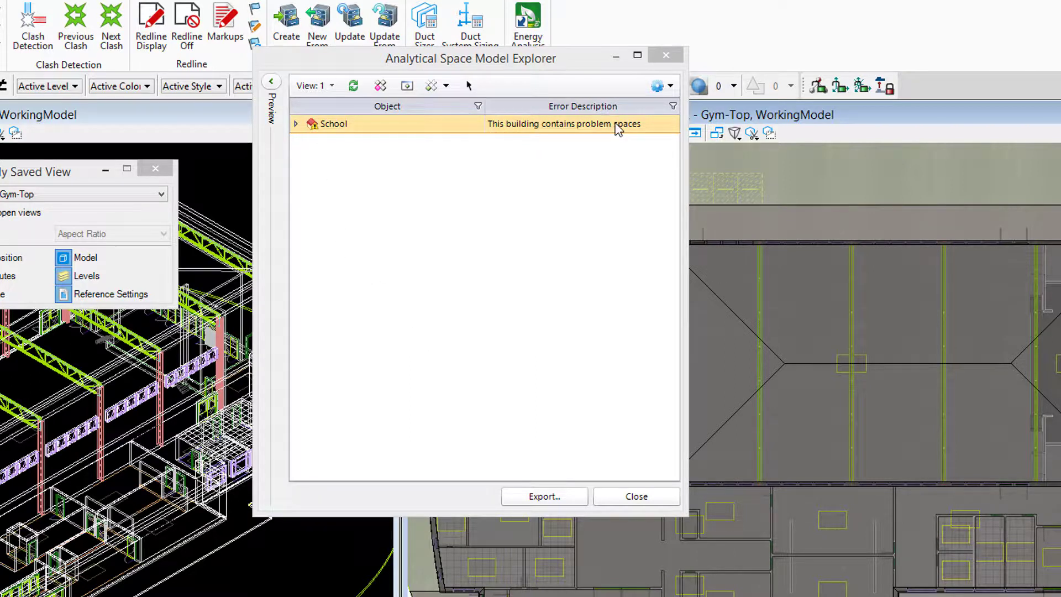
- Expand the School building and its Roof floor, and widen the Object column to review the spaces' names and errors
{"action": "left_click", "coordinate": [295, 124]}
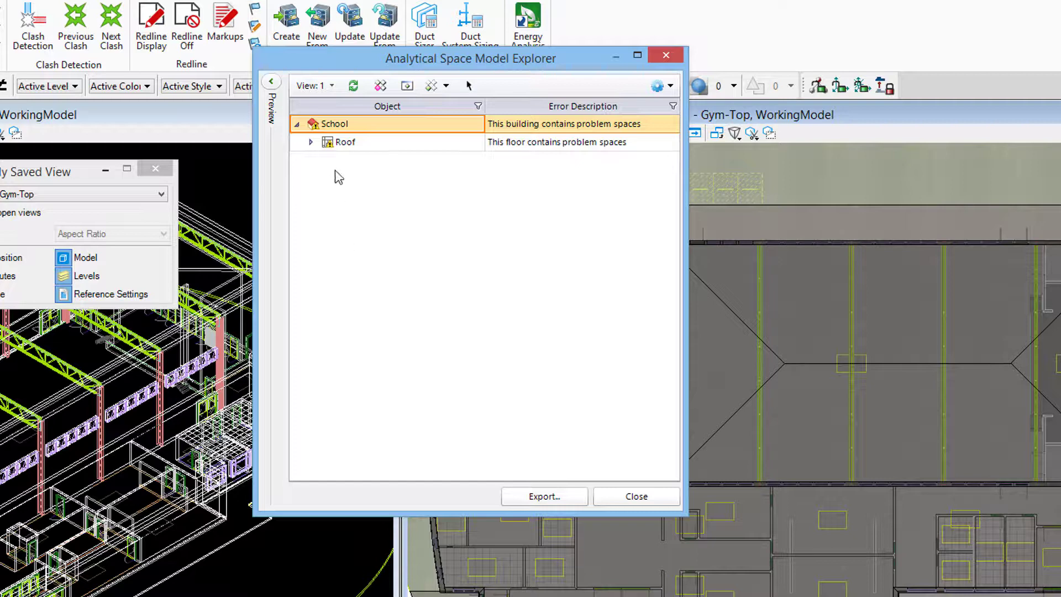
{"action": "left_click", "coordinate": [311, 142]}
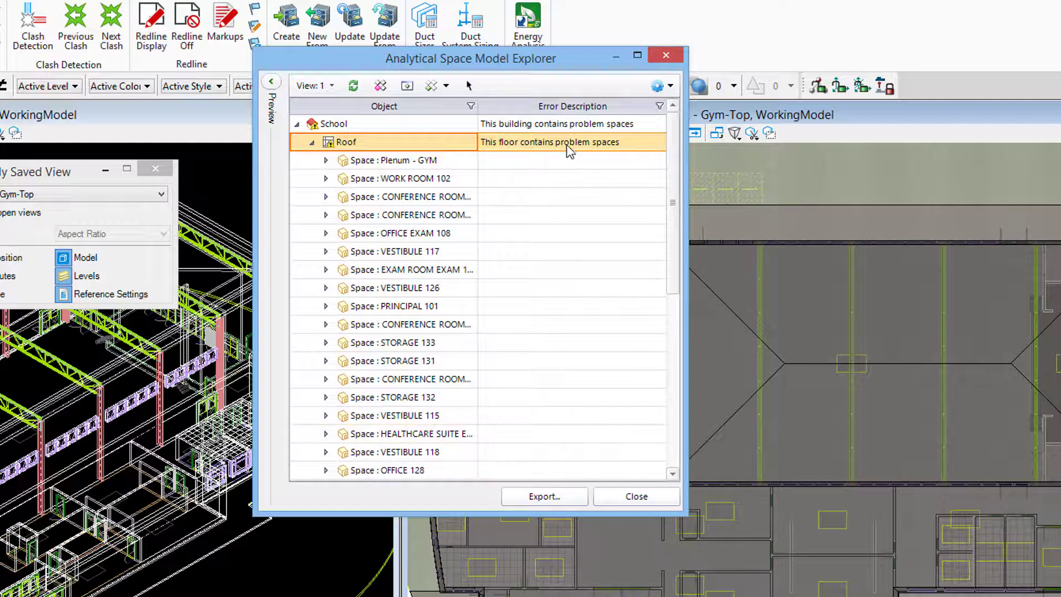
{"action": "scroll", "coordinate": [653, 280], "scroll_direction": "down", "scroll_amount": 6}
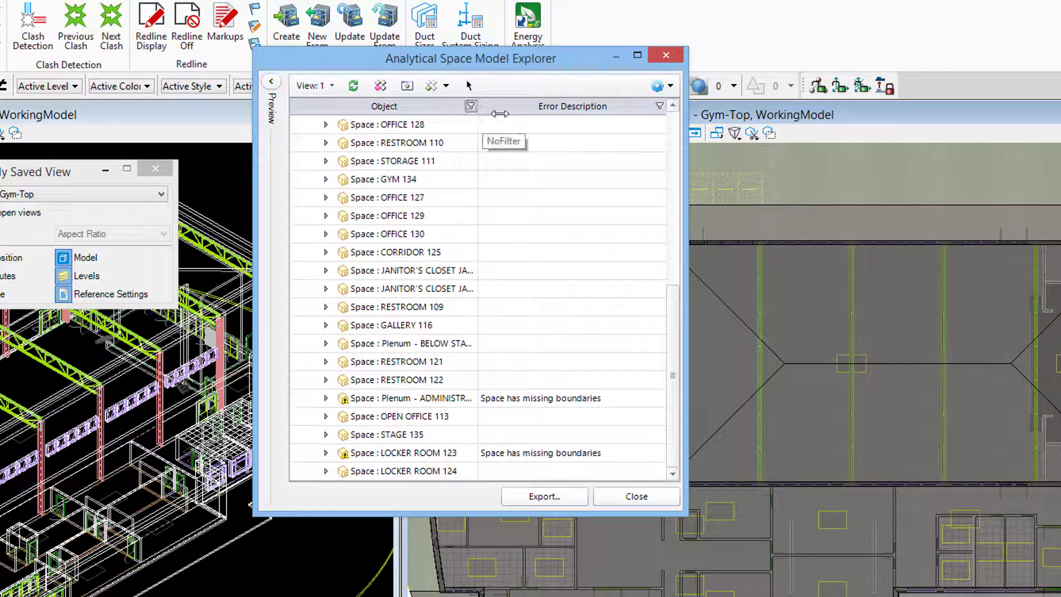
{"action": "left_click_drag", "start_coordinate": [476, 107], "coordinate": [514, 112]}
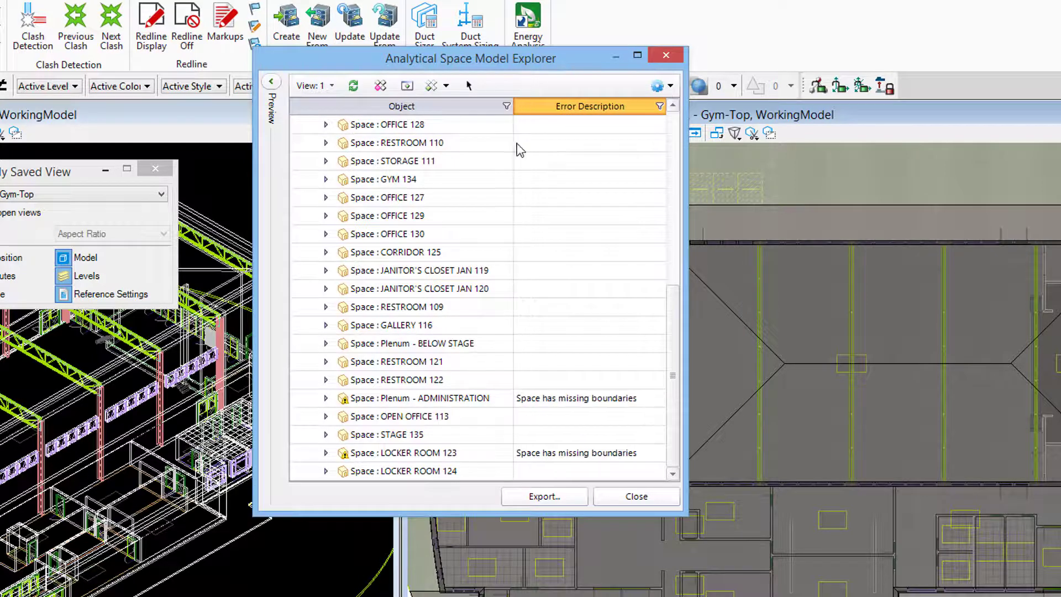
- Check the Plenum - ADMINISTRATION entry and show the missing boundaries of LOCKER ROOM 123
{"action": "left_click", "coordinate": [418, 399]}
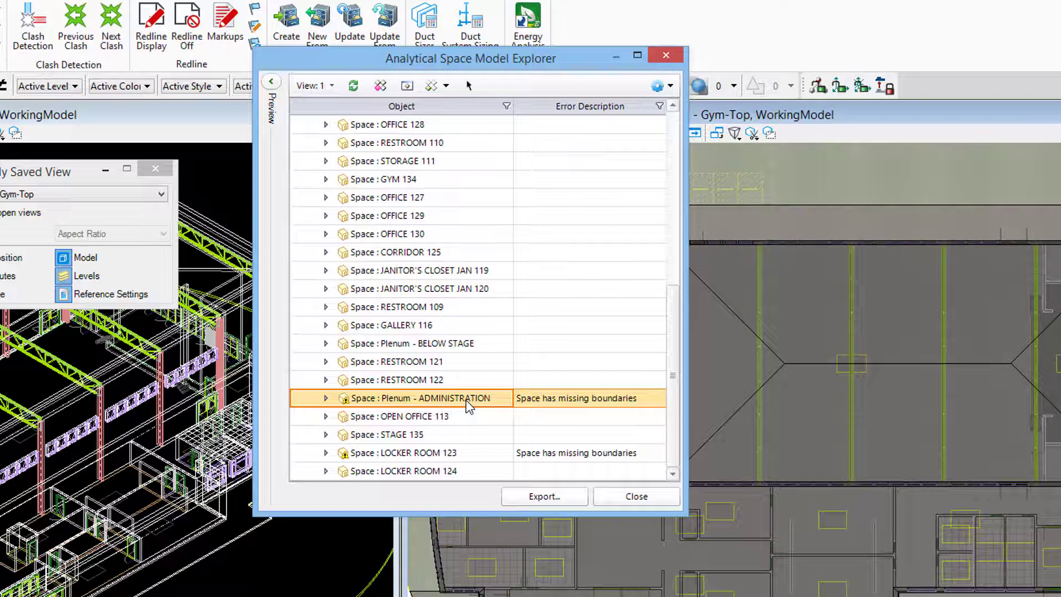
{"action": "left_click", "coordinate": [385, 454]}
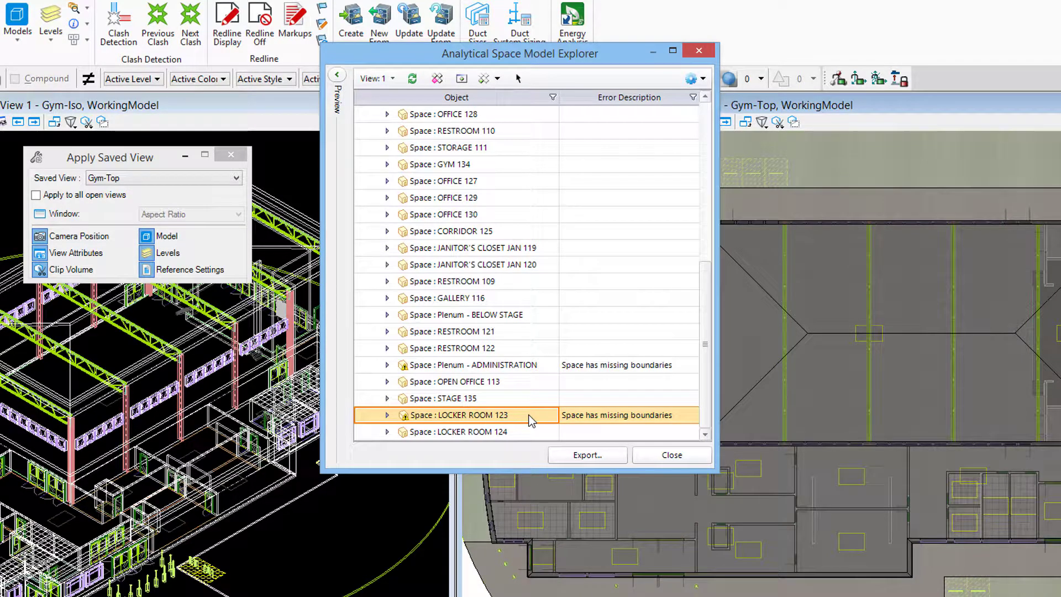
{"action": "right_click", "coordinate": [594, 420]}
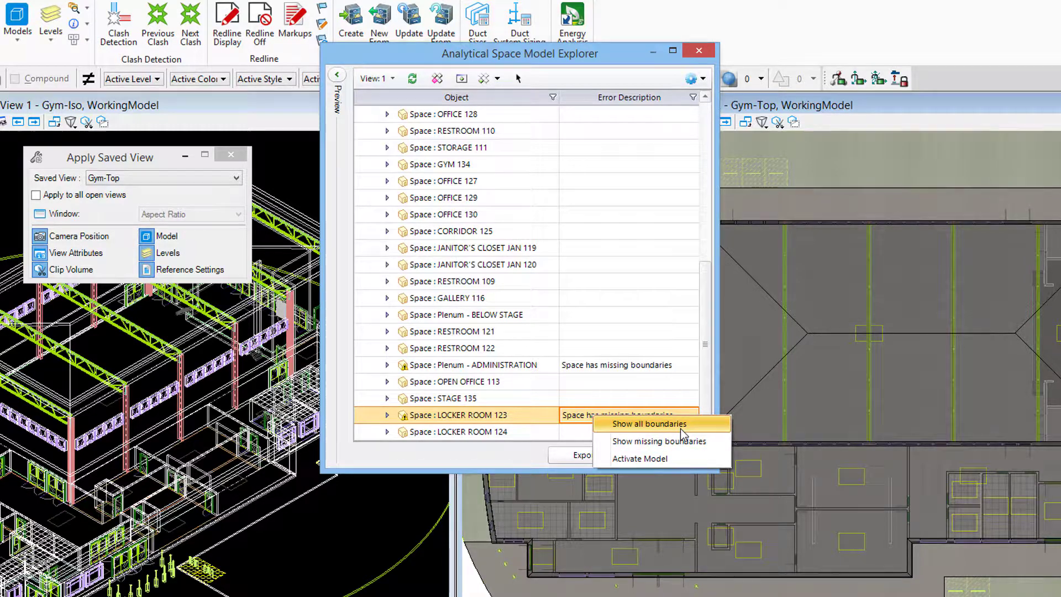
{"action": "left_click", "coordinate": [647, 442]}
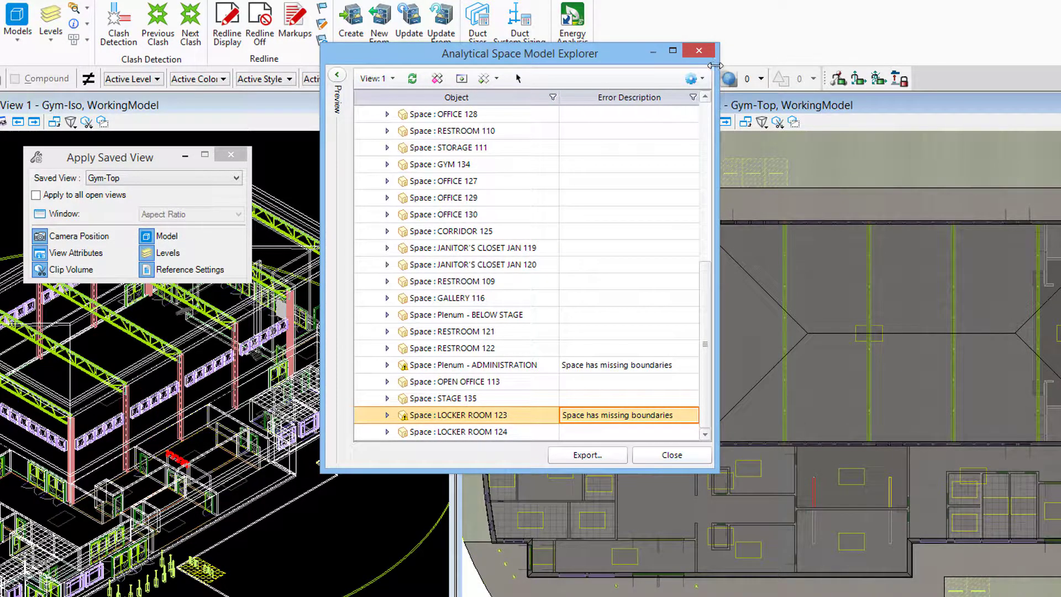
- Widen the explorer to reveal its command labels, then highlight LOCKER ROOM 123 and zoom to it in View 1
{"action": "left_click_drag", "start_coordinate": [714, 66], "coordinate": [744, 67]}
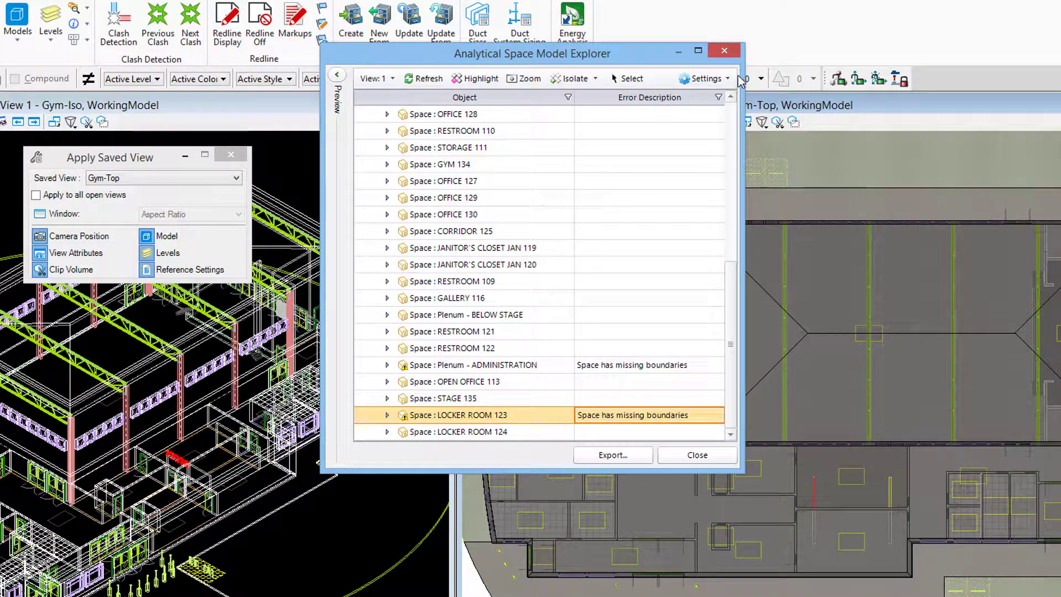
{"action": "left_click", "coordinate": [482, 81]}
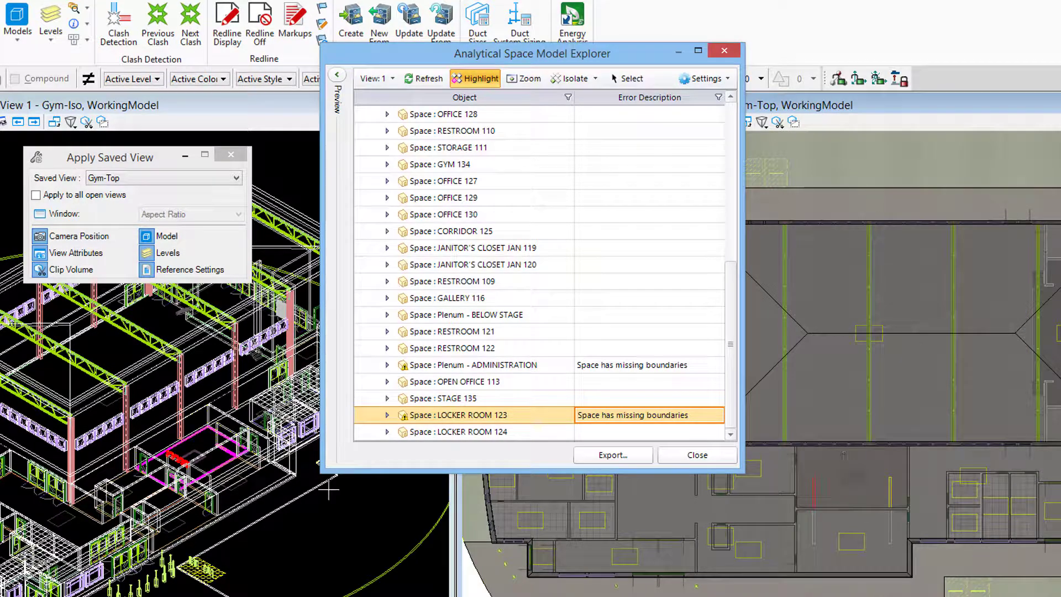
{"action": "left_click", "coordinate": [532, 79]}
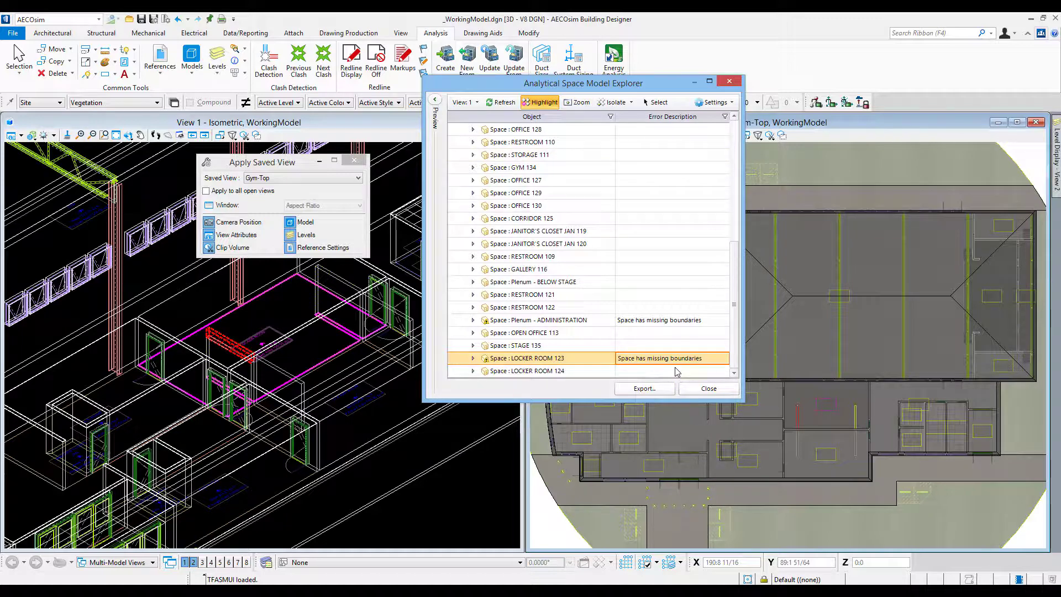
- Activate the model containing LOCKER ROOM 123 and isolate the space with its members
{"action": "right_click", "coordinate": [635, 361]}
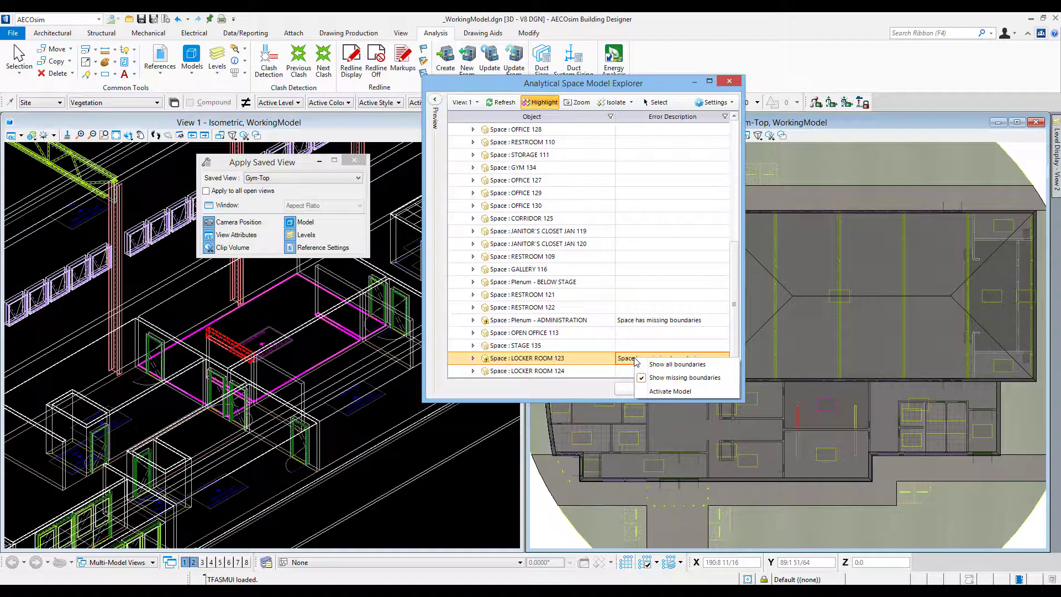
{"action": "left_click", "coordinate": [653, 391]}
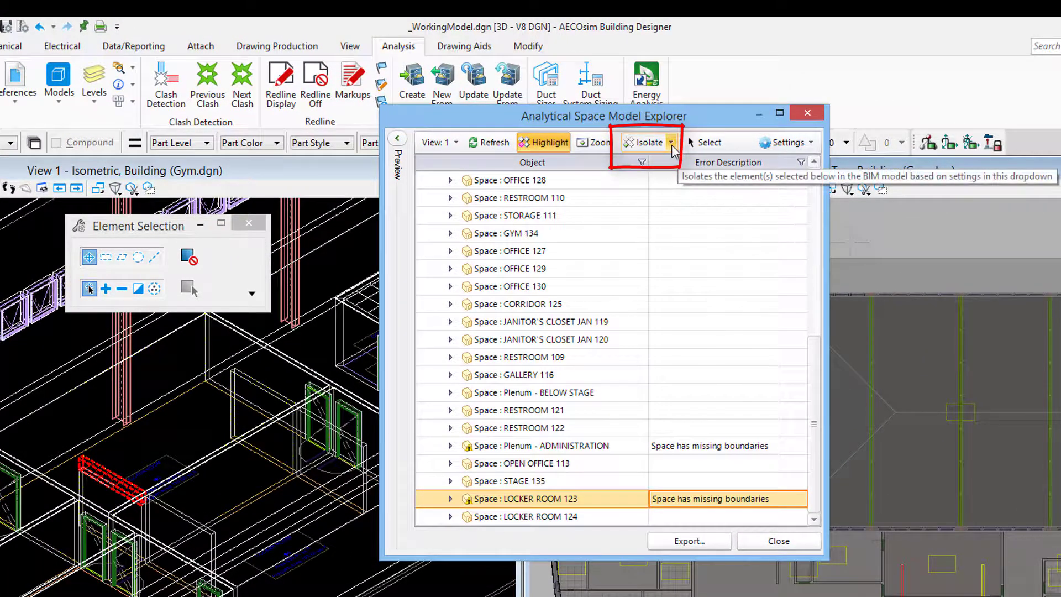
{"action": "left_click", "coordinate": [671, 143]}
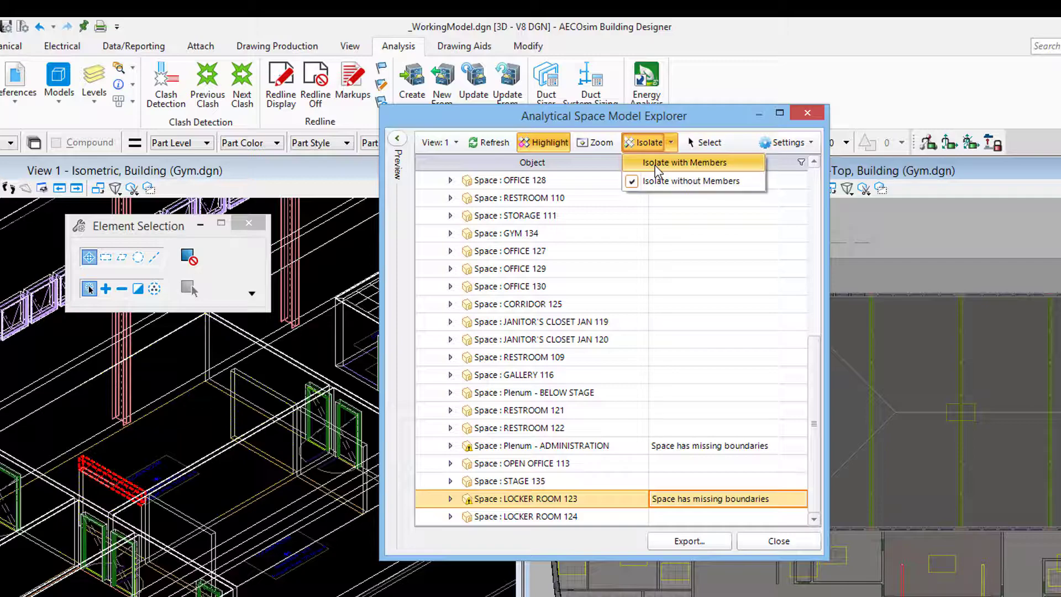
{"action": "left_click", "coordinate": [657, 164]}
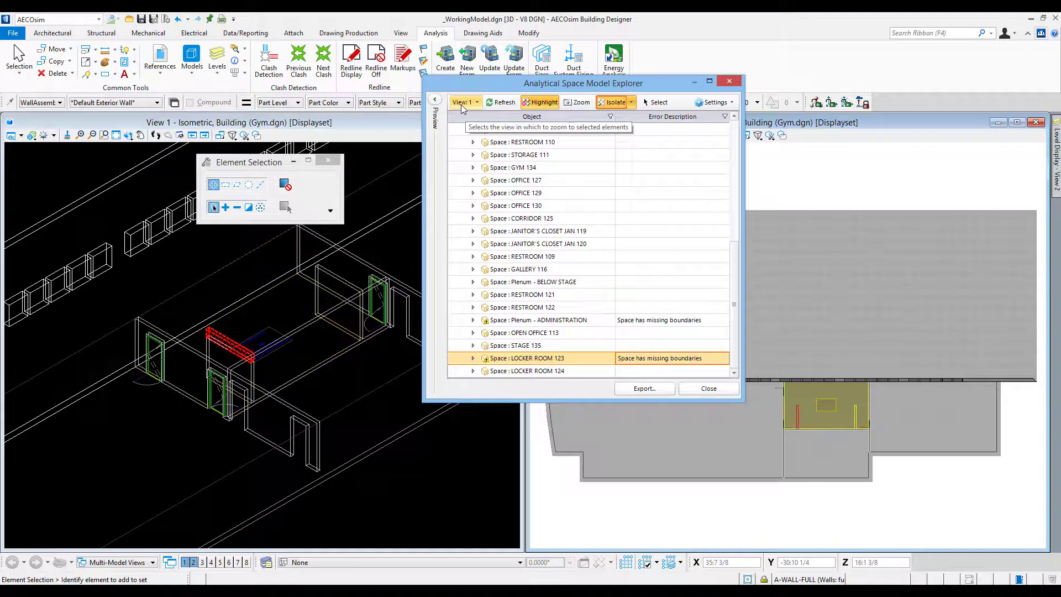
- Select the elements of LOCKER ROOM 123 in the building model and release the selection again
{"action": "left_click", "coordinate": [370, 119]}
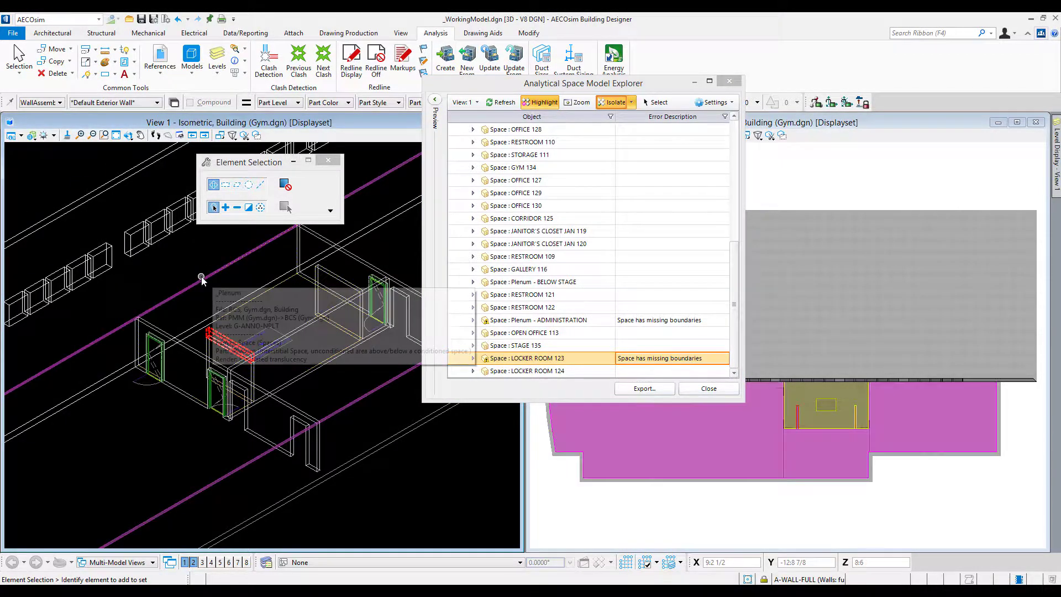
{"action": "left_click", "coordinate": [652, 105]}
{"action": "left_click", "coordinate": [651, 105]}
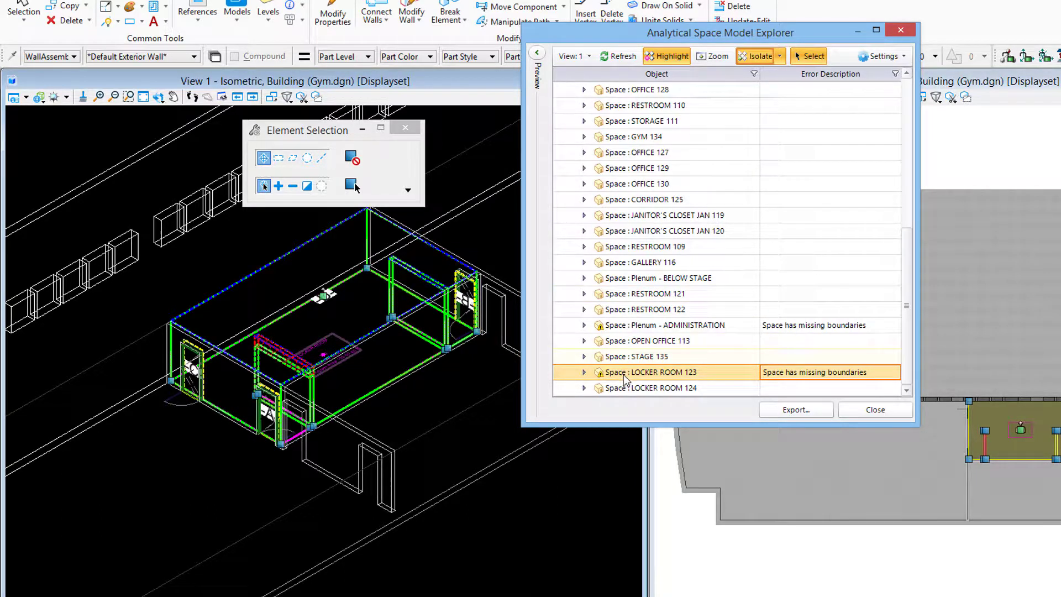
{"action": "left_click", "coordinate": [810, 56]}
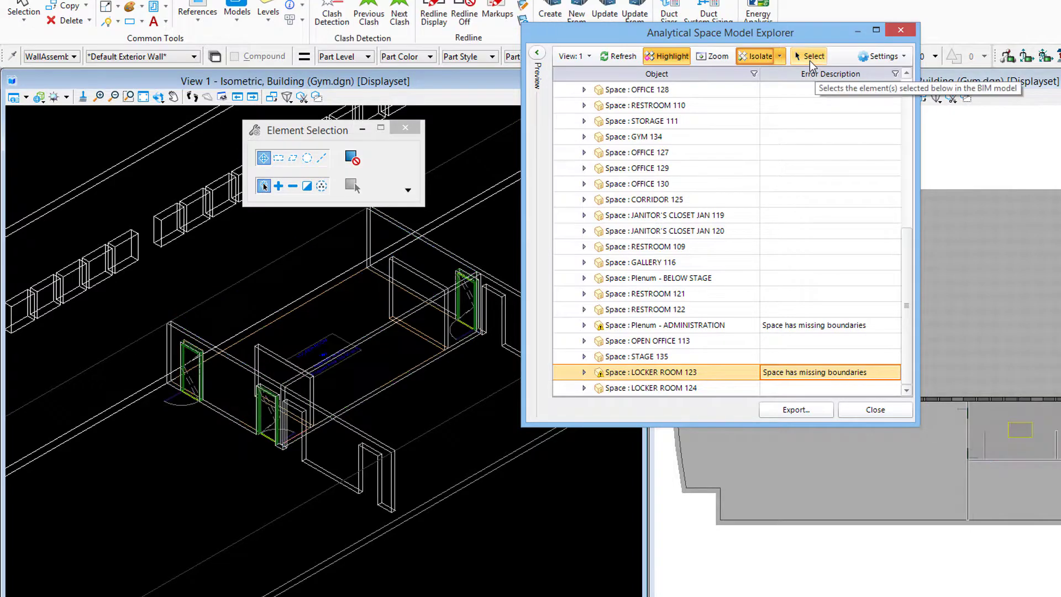
- Expand LOCKER ROOM 123 and inspect its first CMU-08 wall and its *Default Slab* in isolation
{"action": "left_click", "coordinate": [584, 372]}
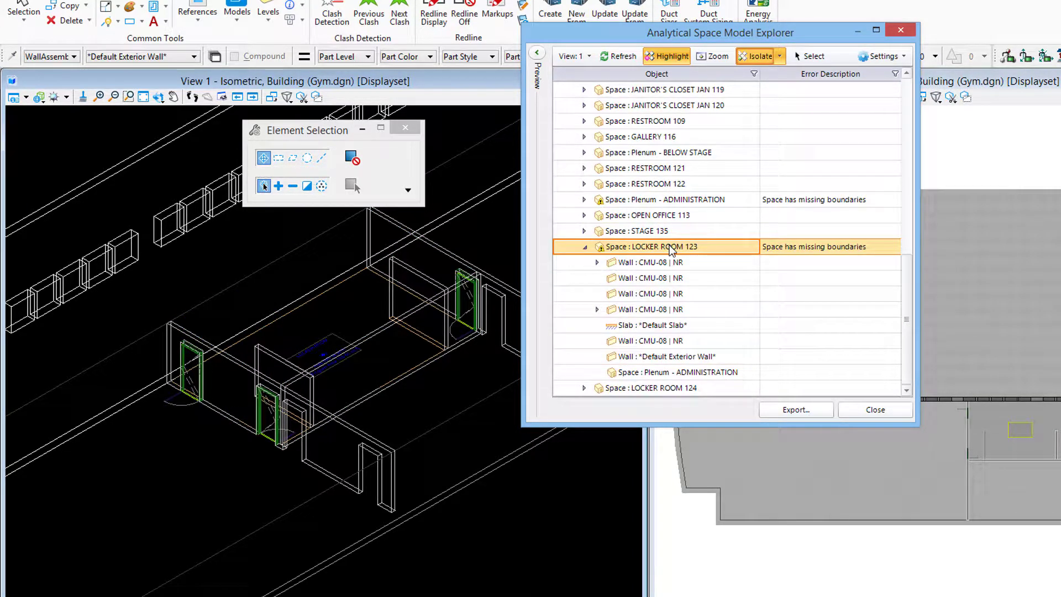
{"action": "left_click", "coordinate": [663, 262]}
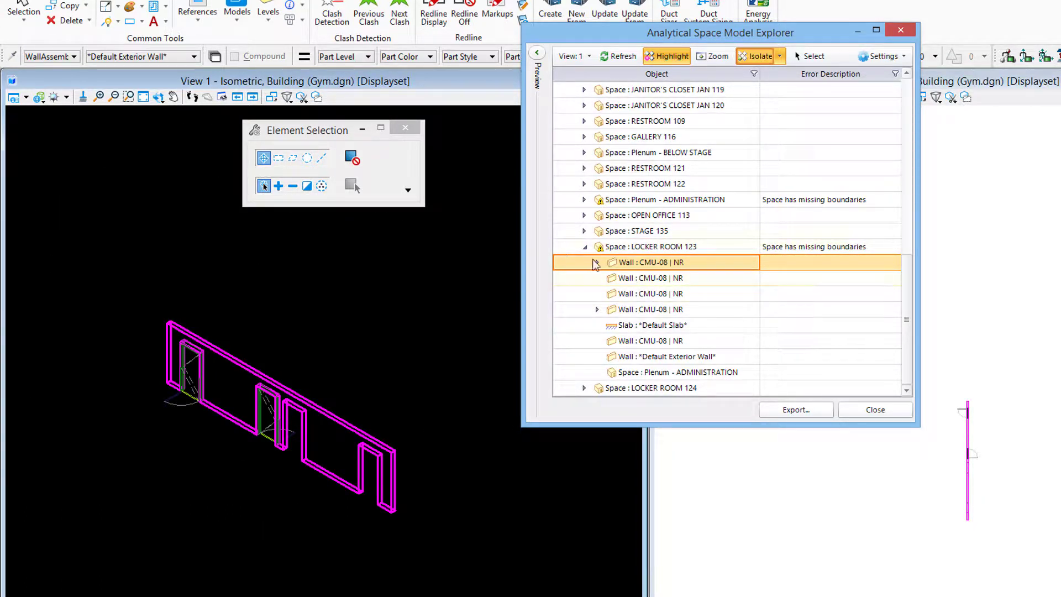
{"action": "left_click", "coordinate": [610, 326]}
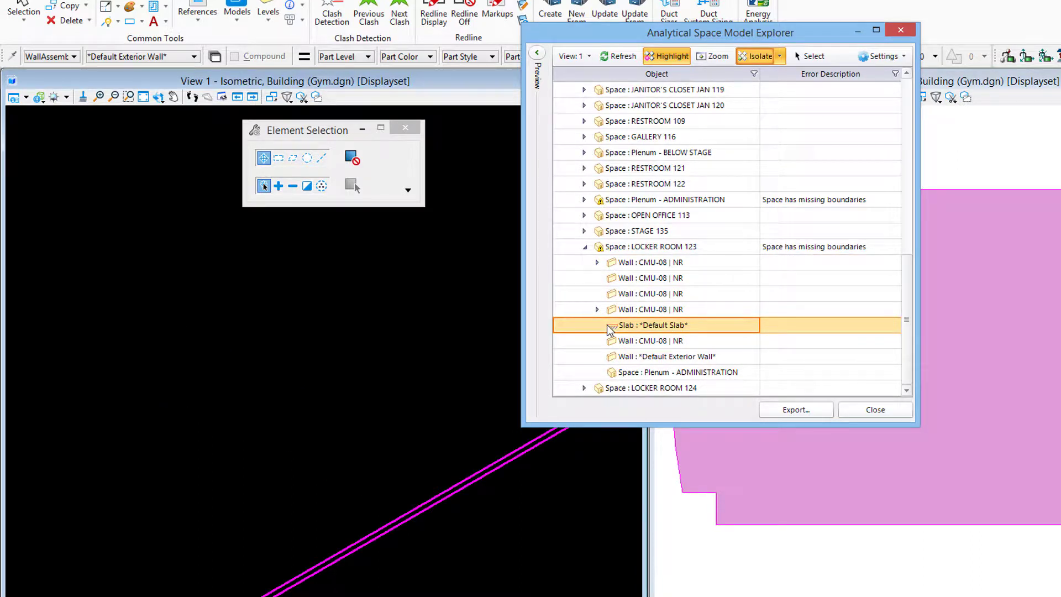
- Inspect LOCKER ROOM 123's last CMU-08 wall and Plenum - ADMINISTRATION in isolation, end the isolation and highlight the first CMU-08 wall
{"action": "left_click", "coordinate": [641, 343]}
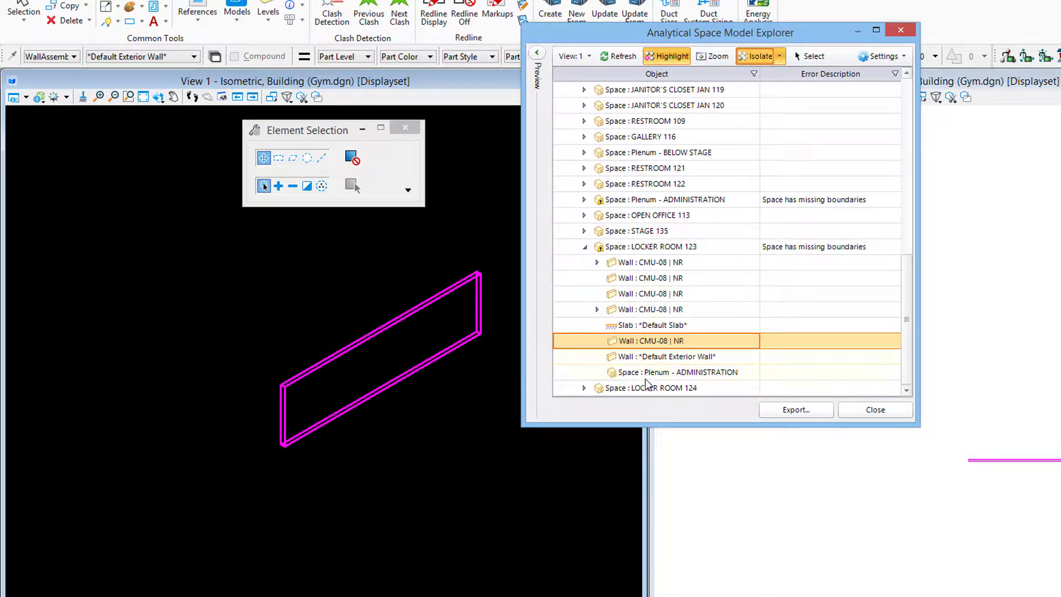
{"action": "left_click", "coordinate": [644, 377]}
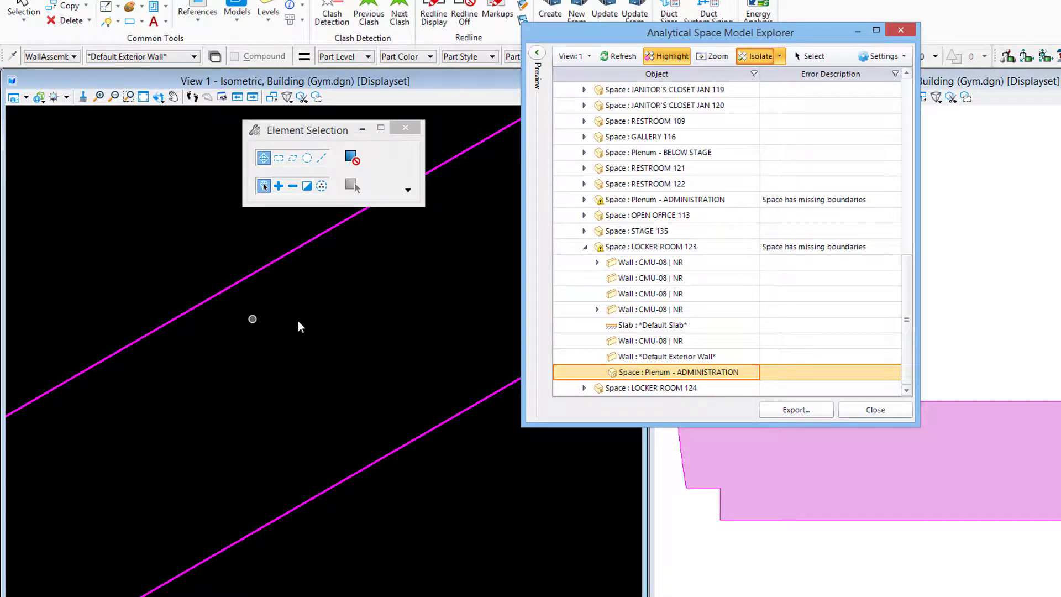
{"action": "left_click", "coordinate": [747, 56]}
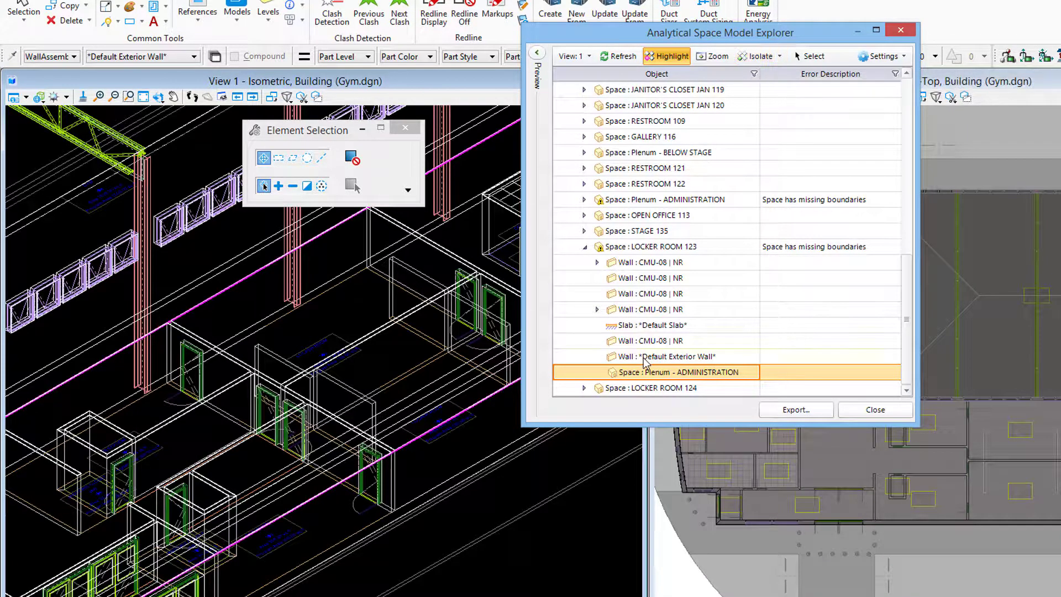
{"action": "left_click", "coordinate": [648, 263]}
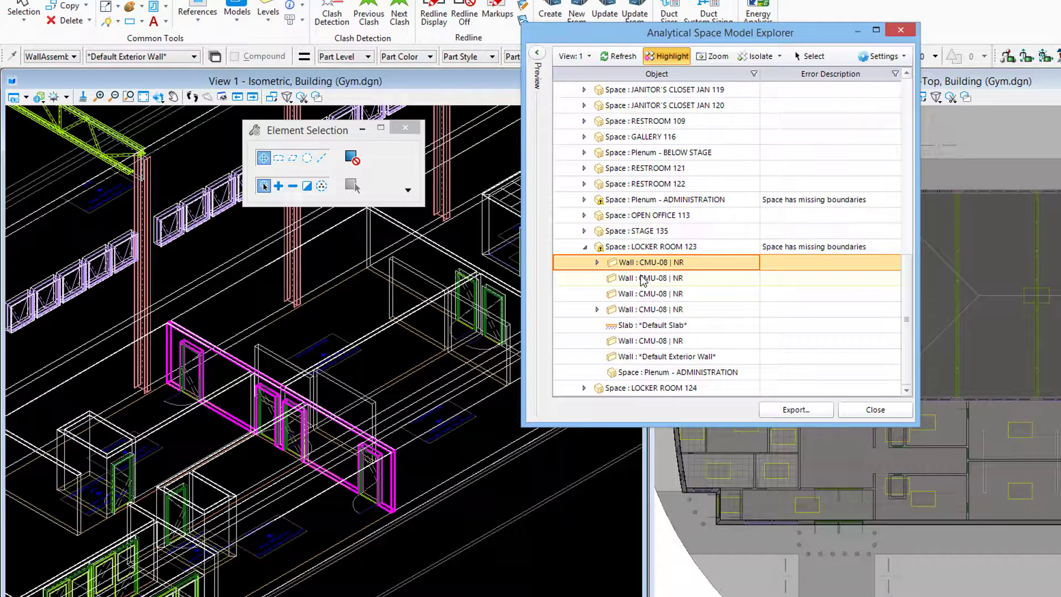
- Display the missing boundaries of LOCKER ROOM 123 in the model views
{"action": "left_click", "coordinate": [824, 251]}
{"action": "right_click", "coordinate": [822, 250]}
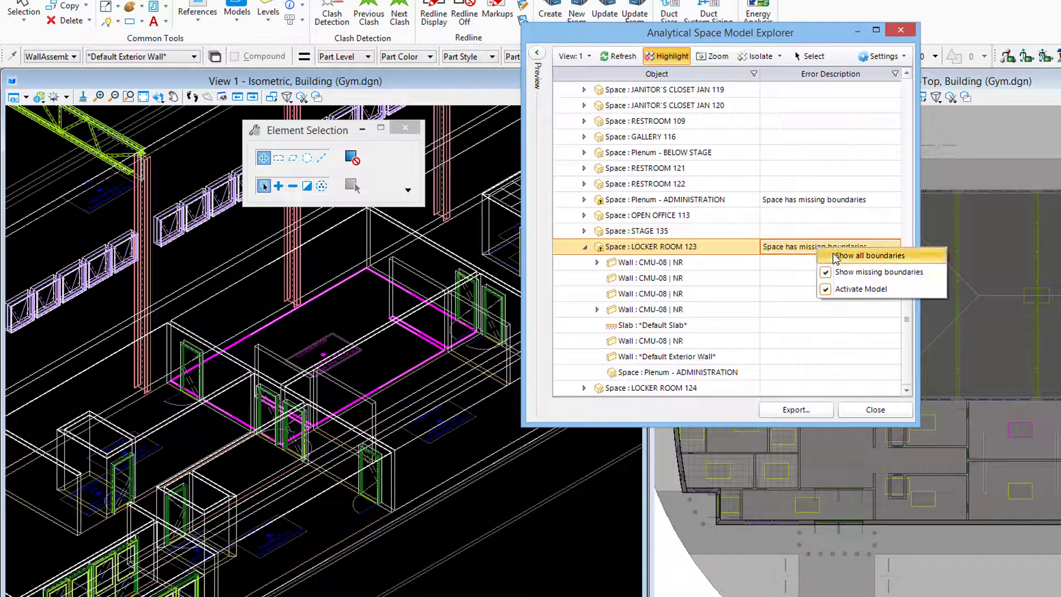
{"action": "left_click", "coordinate": [837, 272]}
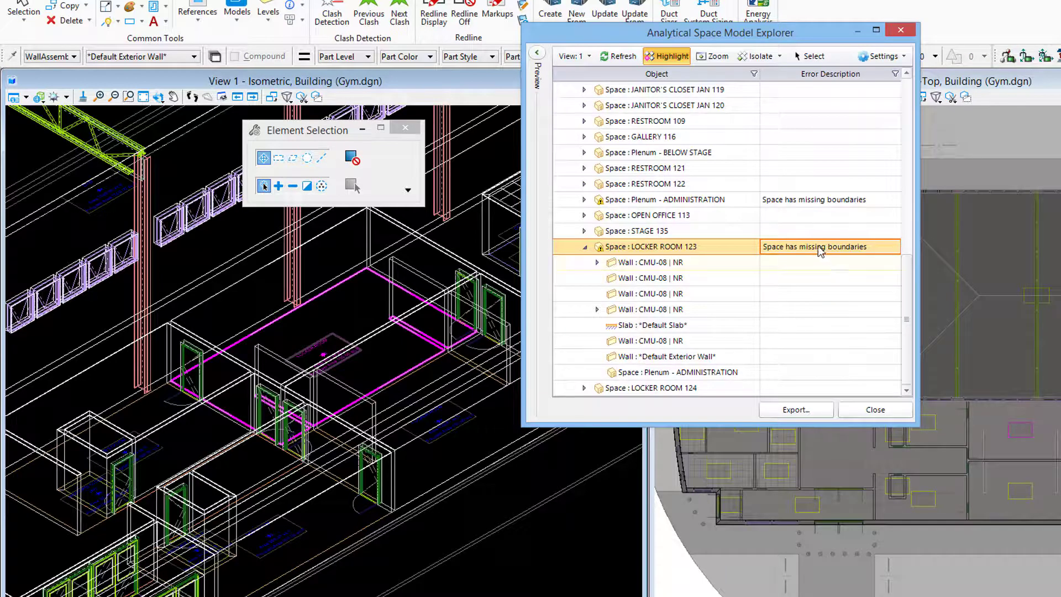
{"action": "right_click", "coordinate": [820, 248]}
{"action": "left_click", "coordinate": [857, 271]}
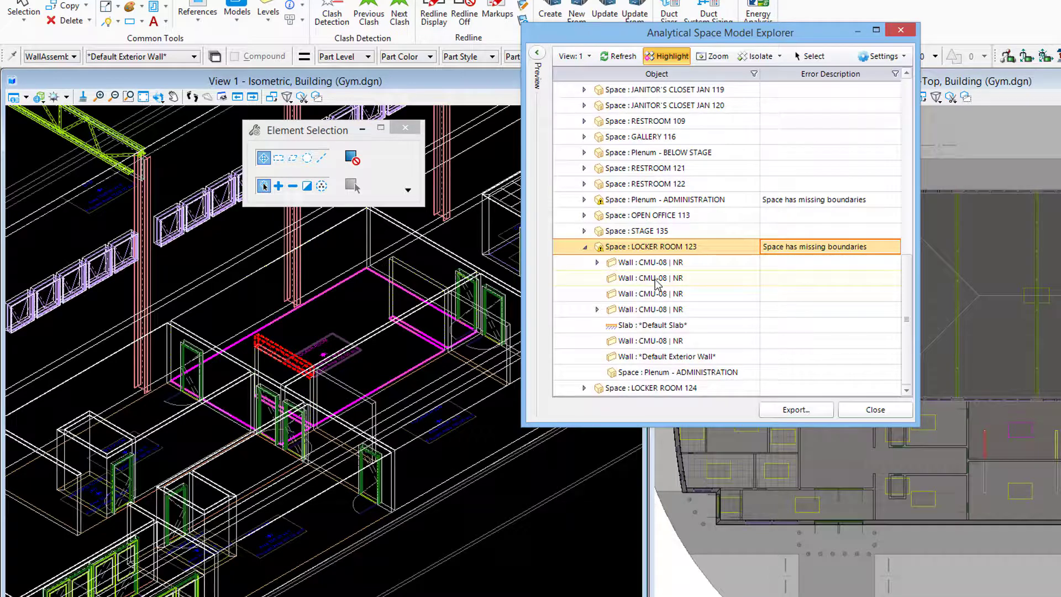
- Highlight the first two CMU-08 walls of LOCKER ROOM 123 and select the second one in the building model
{"action": "left_click", "coordinate": [640, 264]}
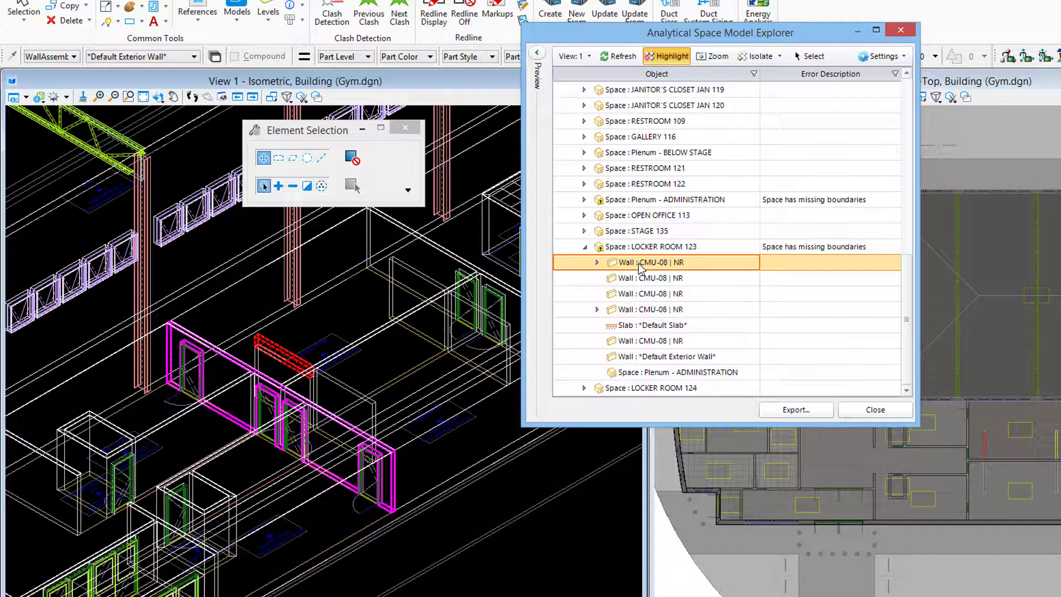
{"action": "left_click", "coordinate": [644, 281]}
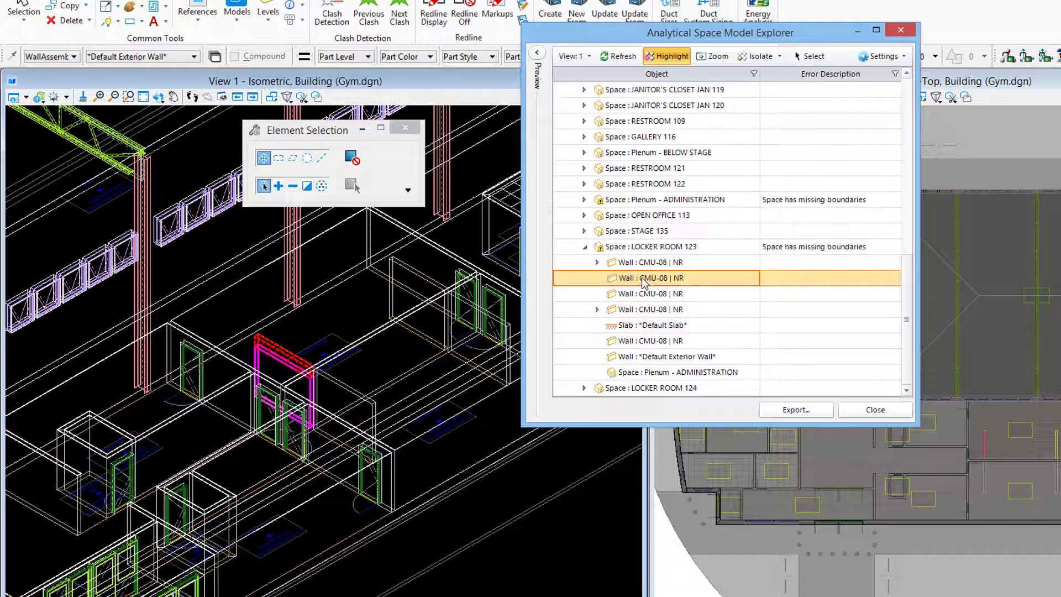
{"action": "left_click", "coordinate": [766, 285]}
{"action": "left_click", "coordinate": [810, 56]}
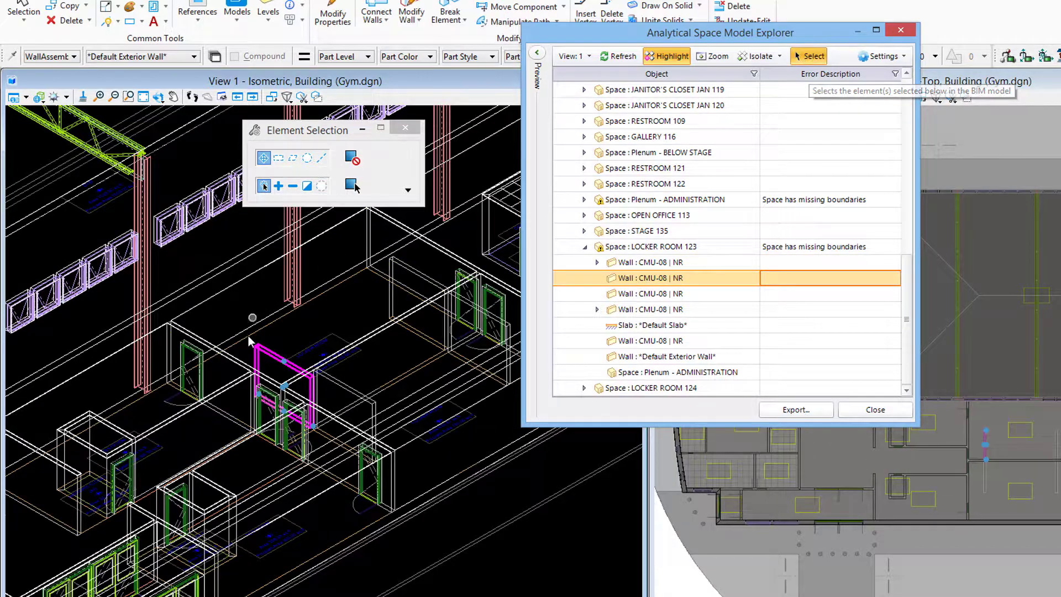
- Raise the roof handle of the selected short CMU-08 wall to the top of the adjoining CMU-08 wall and deselect it
{"action": "scroll", "coordinate": [279, 378], "scroll_direction": "up", "scroll_amount": 1}
{"action": "scroll", "coordinate": [283, 380], "scroll_direction": "up", "scroll_amount": 1}
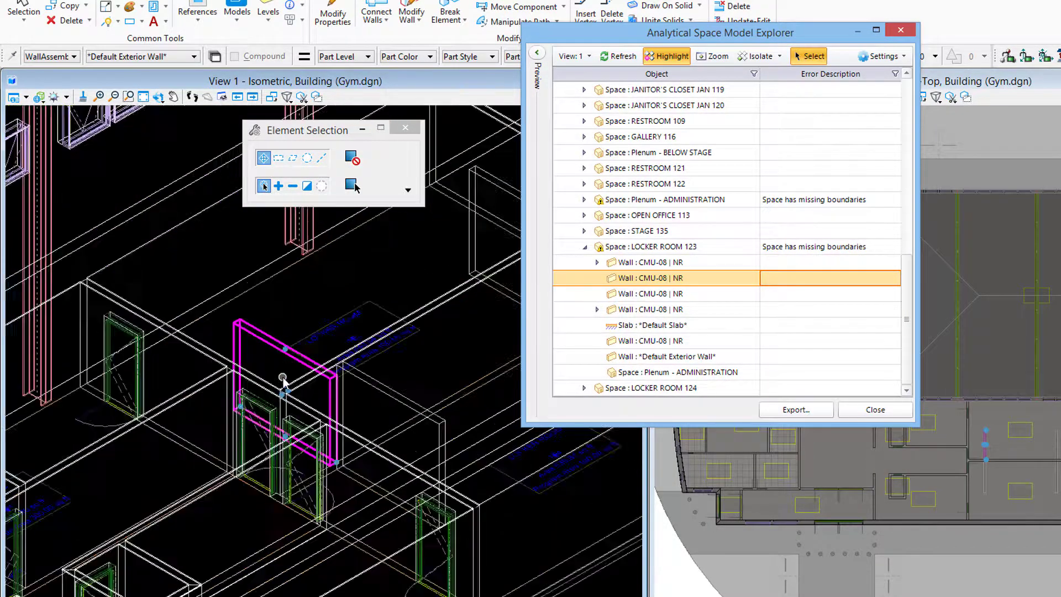
{"action": "scroll", "coordinate": [282, 378], "scroll_direction": "up", "scroll_amount": 2}
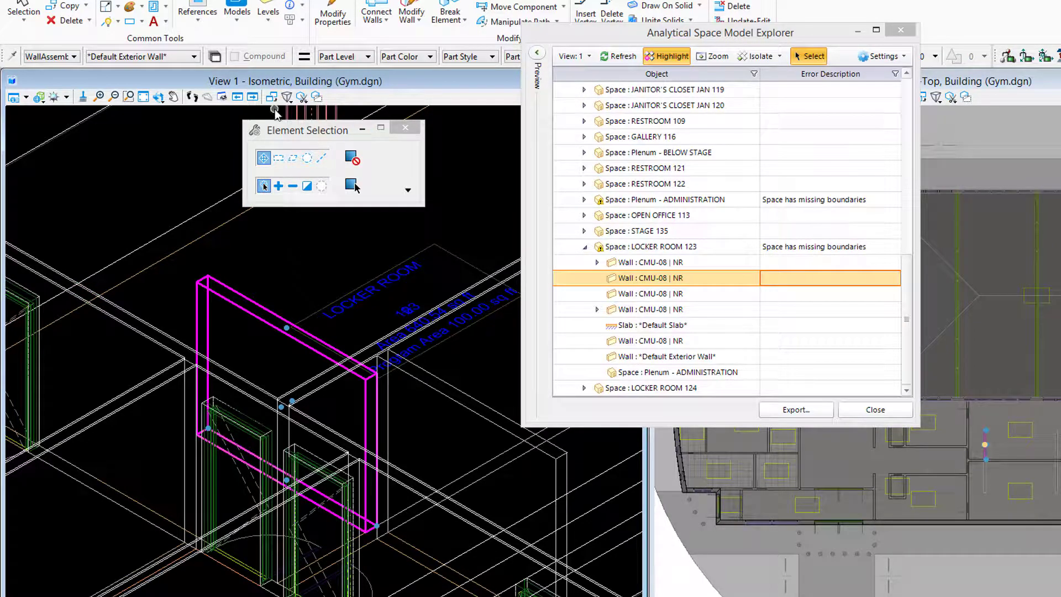
{"action": "left_click", "coordinate": [280, 132]}
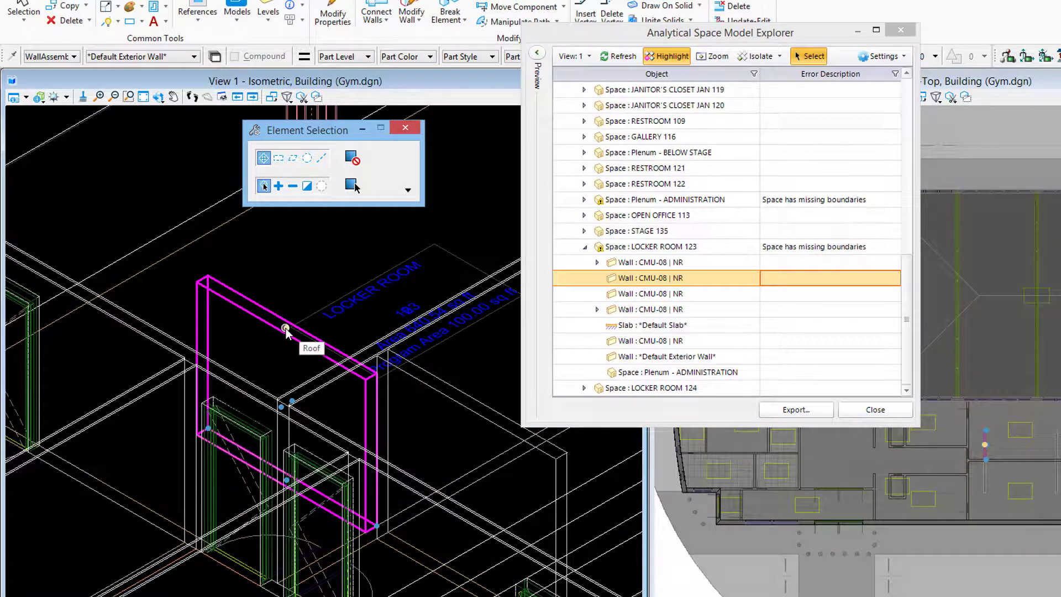
{"action": "left_click", "coordinate": [286, 330]}
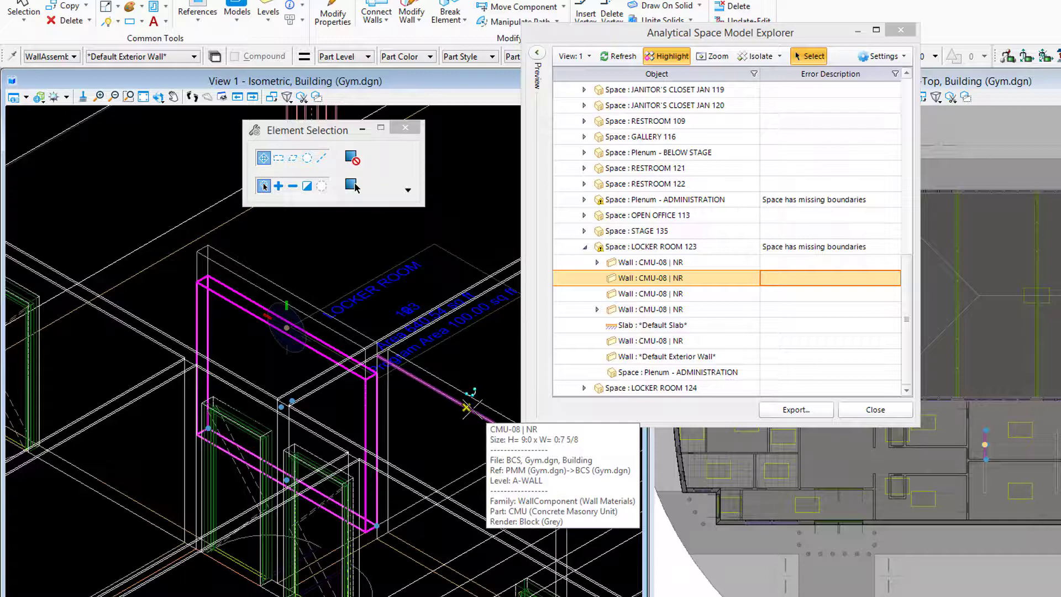
{"action": "left_click", "coordinate": [369, 238]}
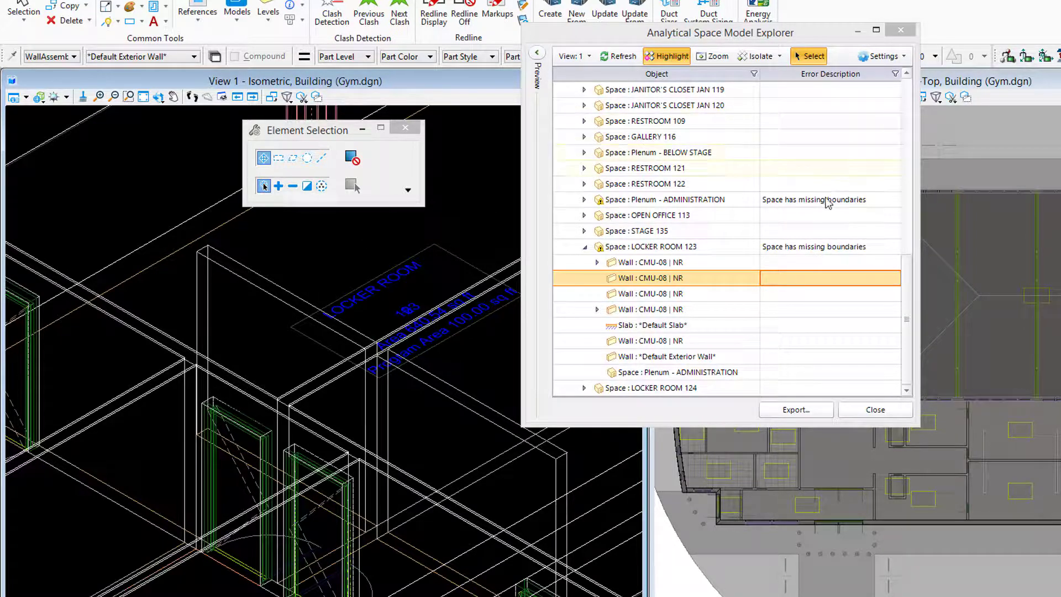
- Check the LOCKER ROOM 123 and Plenum - ADMINISTRATION spaces and refresh the analytical space model
{"action": "left_click", "coordinate": [642, 253]}
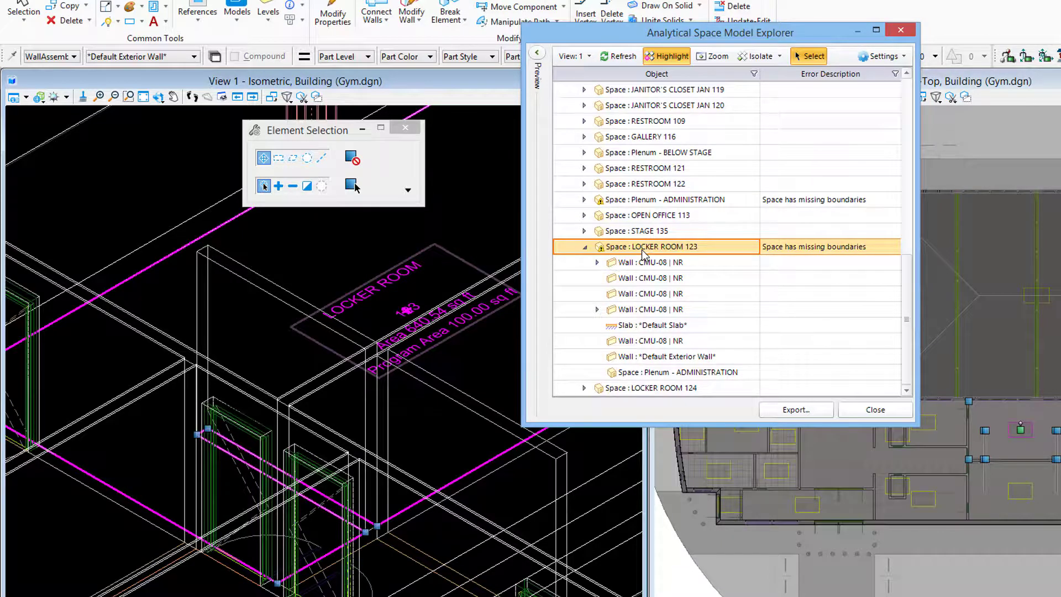
{"action": "left_click", "coordinate": [850, 200]}
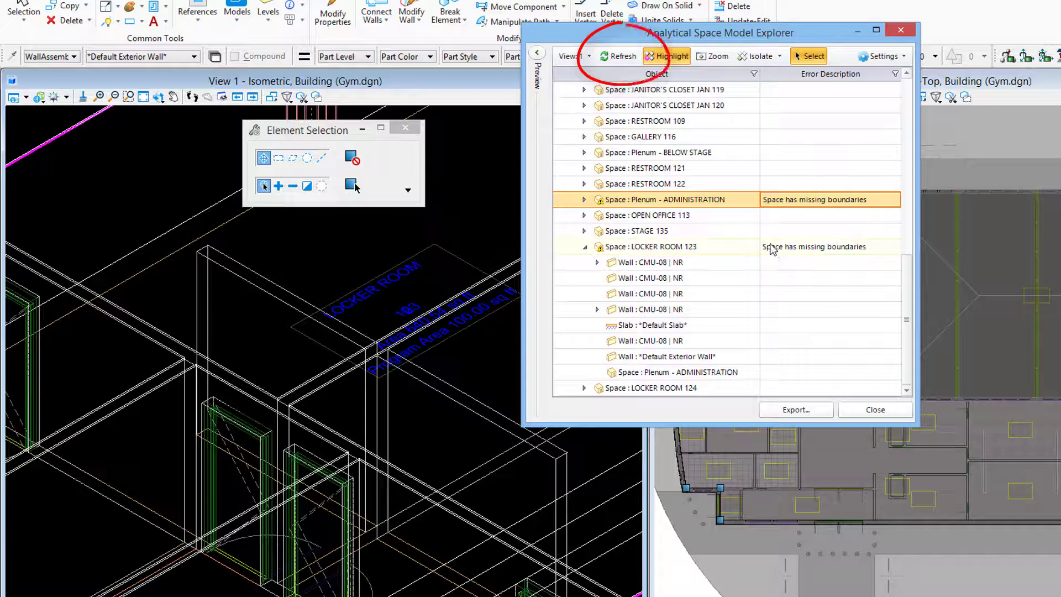
{"action": "left_click", "coordinate": [606, 57]}
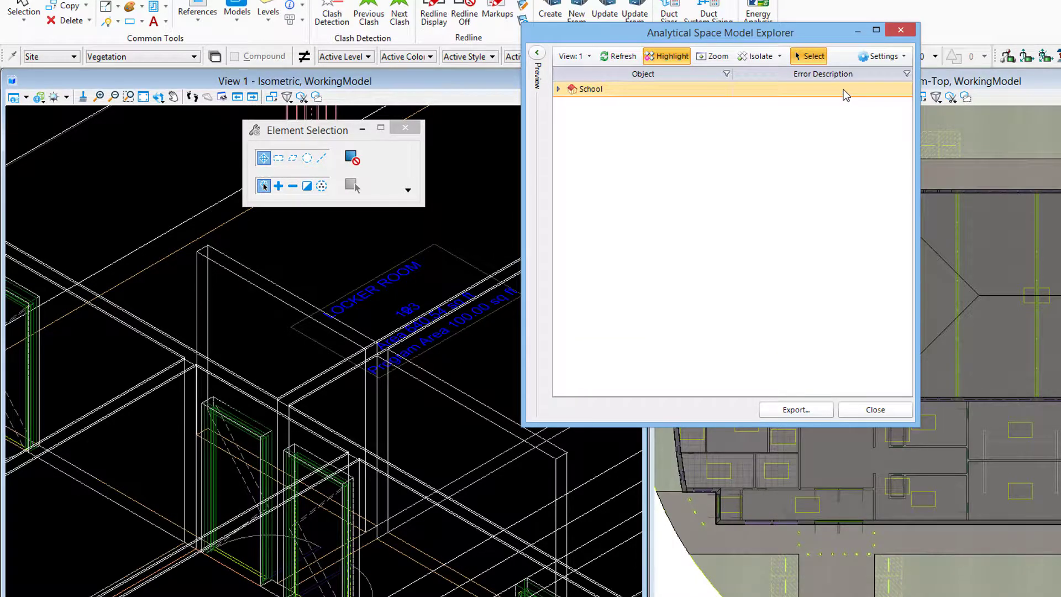
- Expand School and its Roof floor to review the spaces for errors, and turn off highlighting and element selection
{"action": "left_click", "coordinate": [558, 90]}
{"action": "left_click", "coordinate": [572, 105]}
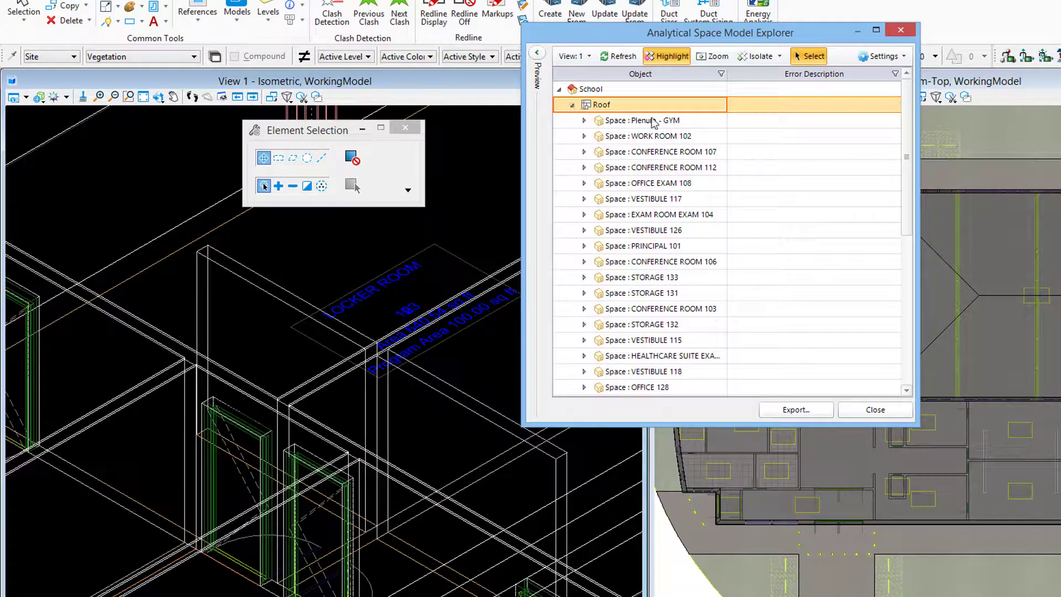
{"action": "mouse_move", "coordinate": [909, 136]}
{"action": "left_mouse_down"}
{"action": "mouse_move", "coordinate": [908, 324]}
{"action": "mouse_move", "coordinate": [907, 100]}
{"action": "mouse_move", "coordinate": [895, 287]}
{"action": "mouse_move", "coordinate": [907, 155]}
{"action": "left_mouse_up"}
{"action": "left_click", "coordinate": [810, 57]}
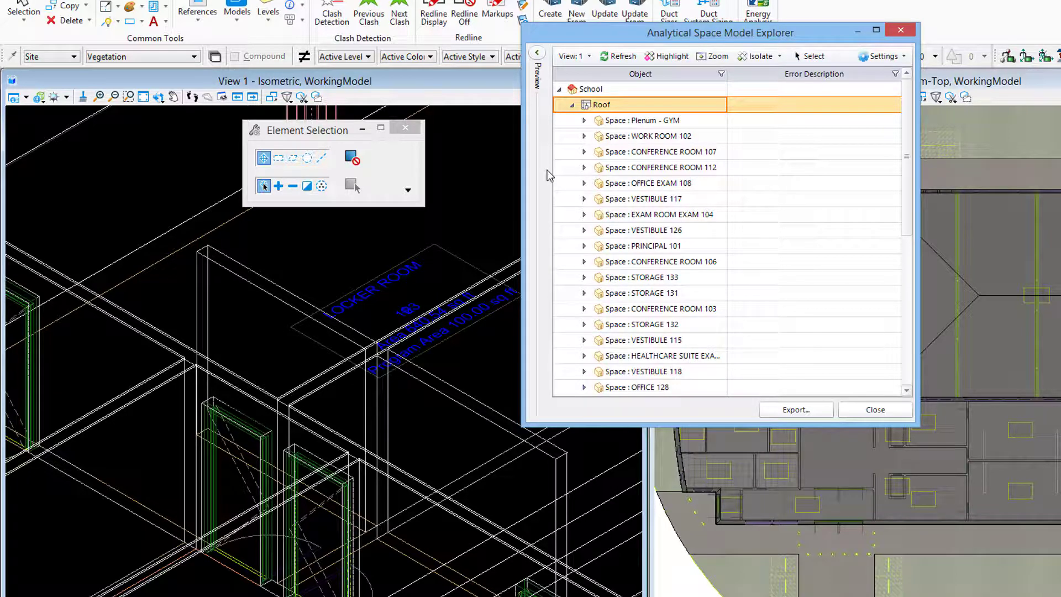
- Export the analytical space model to the EnergySim folder as _WorkingModel-AES.dgn
{"action": "left_click", "coordinate": [790, 410]}
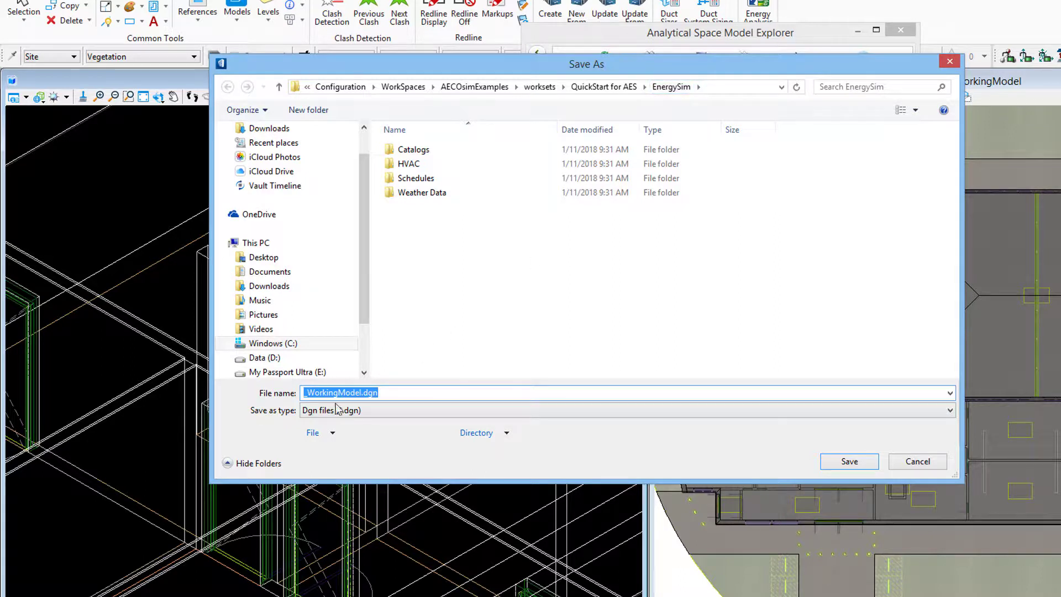
{"action": "left_click", "coordinate": [362, 392]}
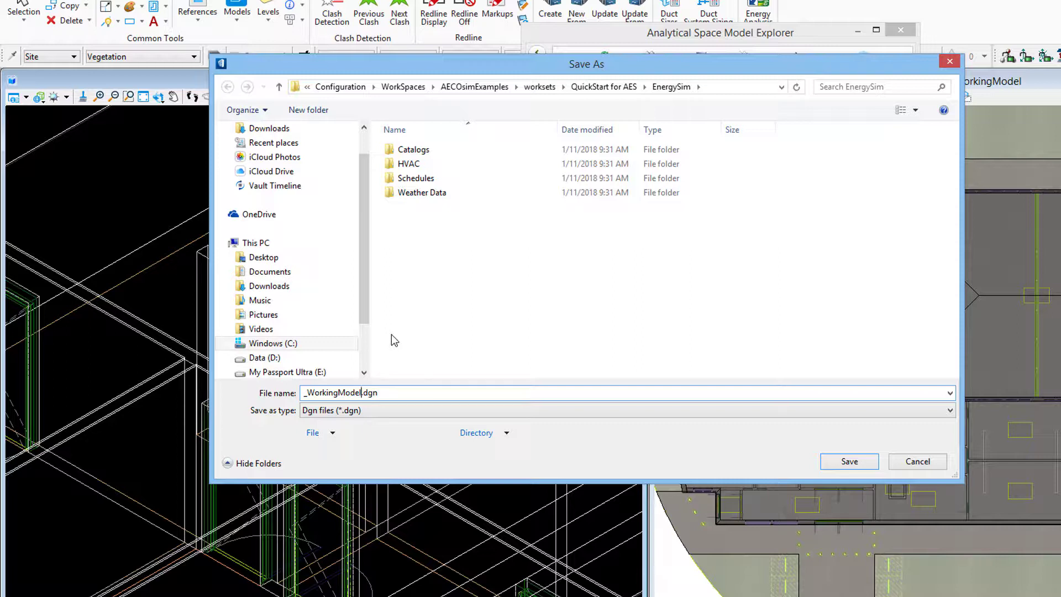
{"action": "type", "text": "-AES"}
{"action": "left_click", "coordinate": [859, 461]}
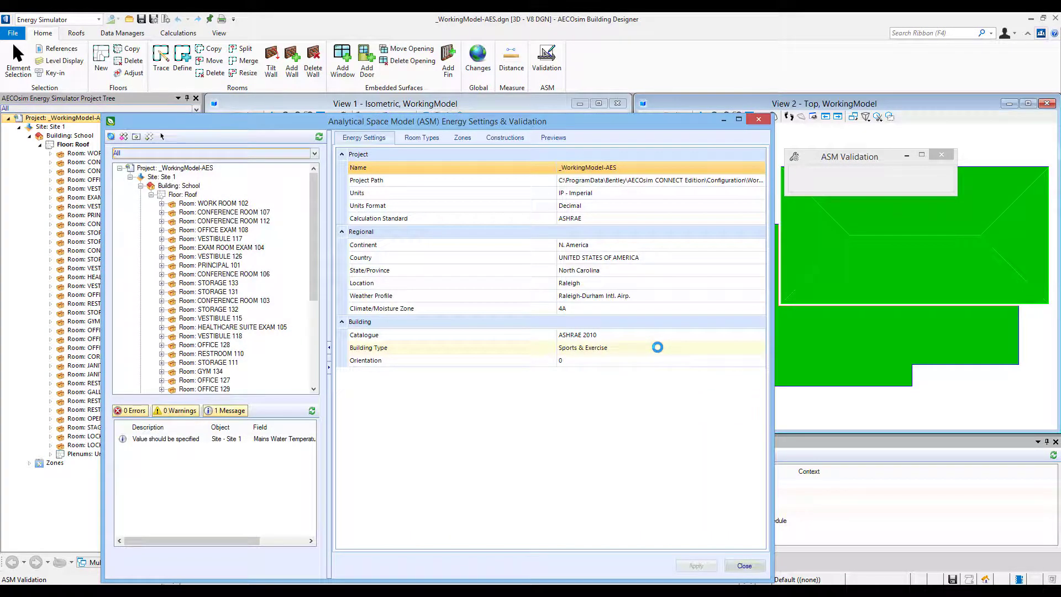
- Move the ASM Energy Settings & Validation dialog aside and close it without saving changes
{"action": "left_click_drag", "start_coordinate": [647, 116], "coordinate": [698, 48]}
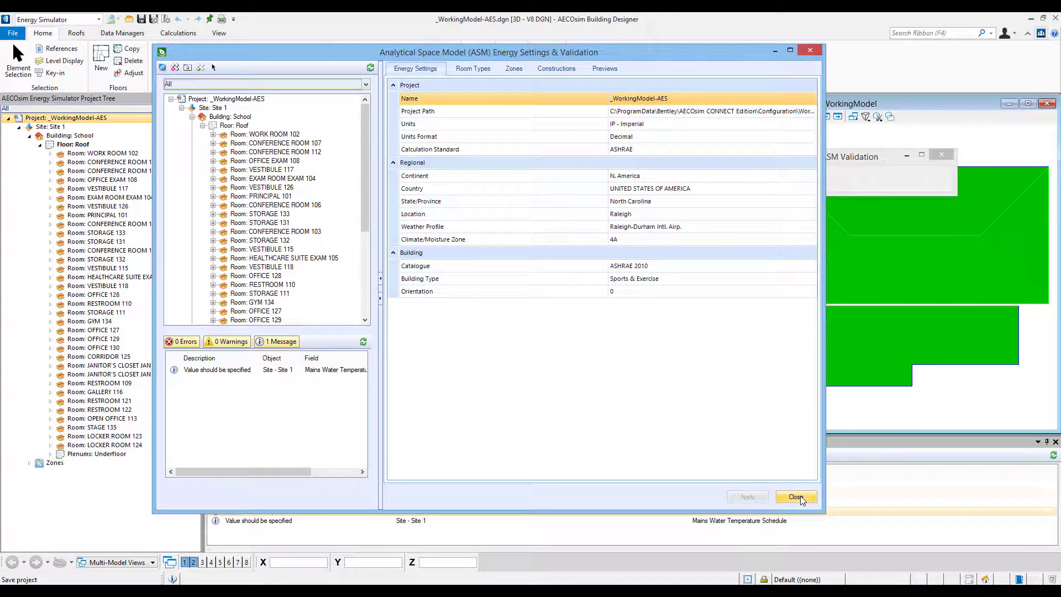
{"action": "left_click", "coordinate": [796, 497]}
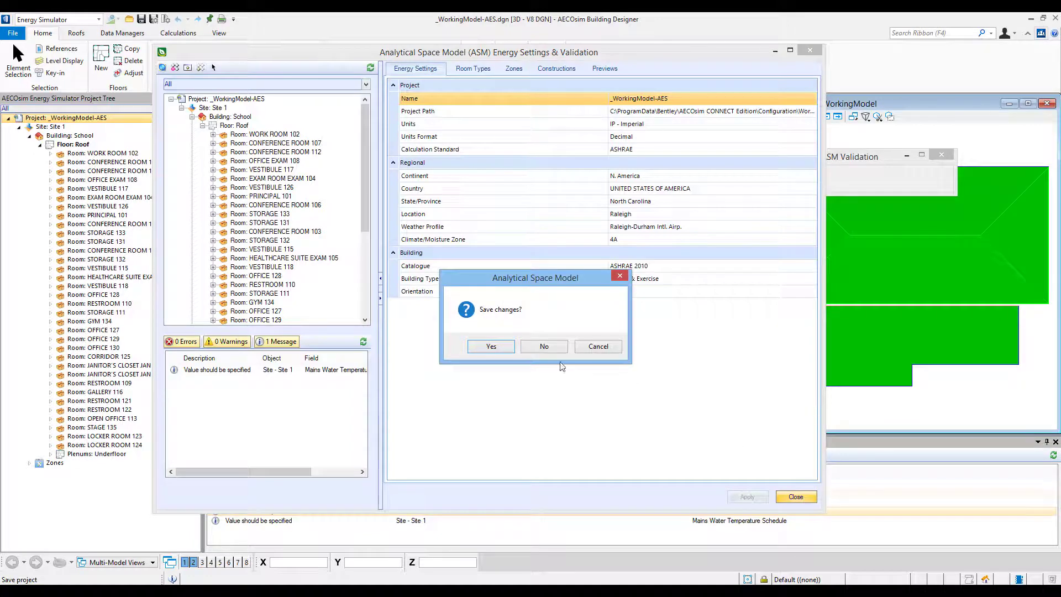
{"action": "left_click", "coordinate": [544, 346]}
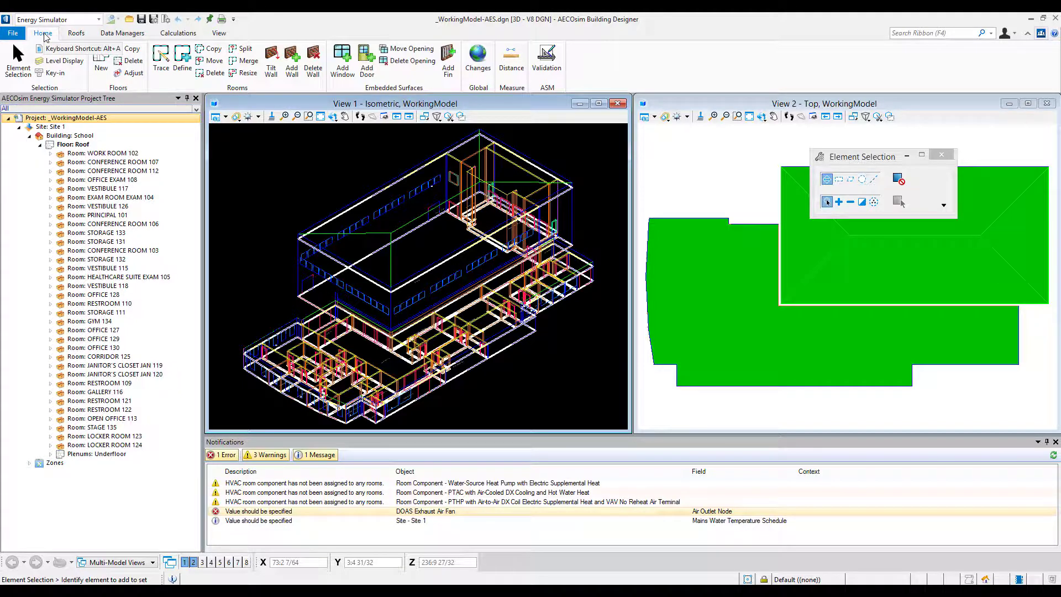
{"action": "left_click", "coordinate": [84, 35]}
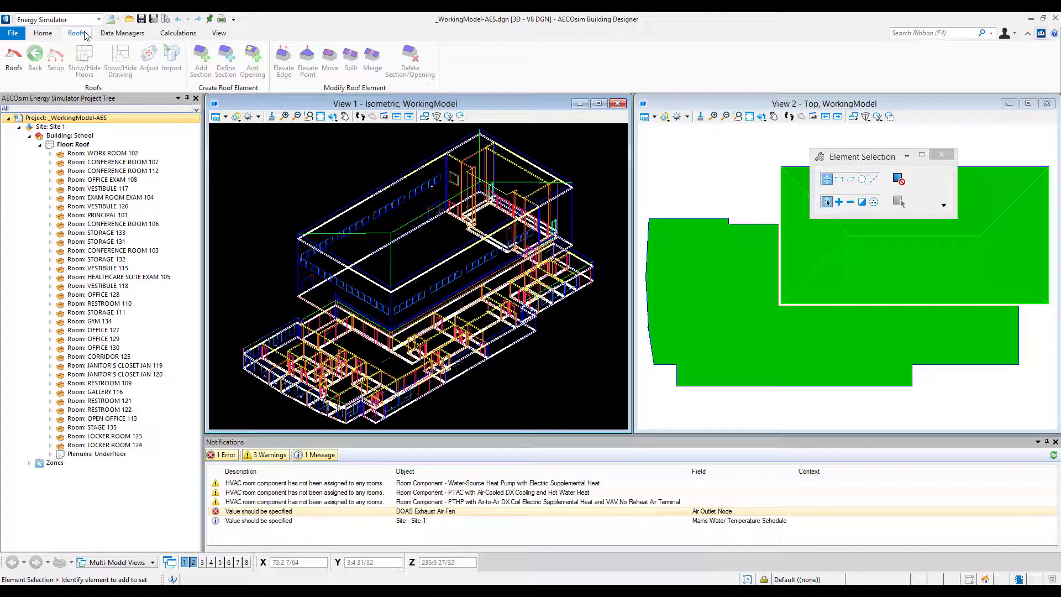
{"action": "left_click", "coordinate": [132, 35]}
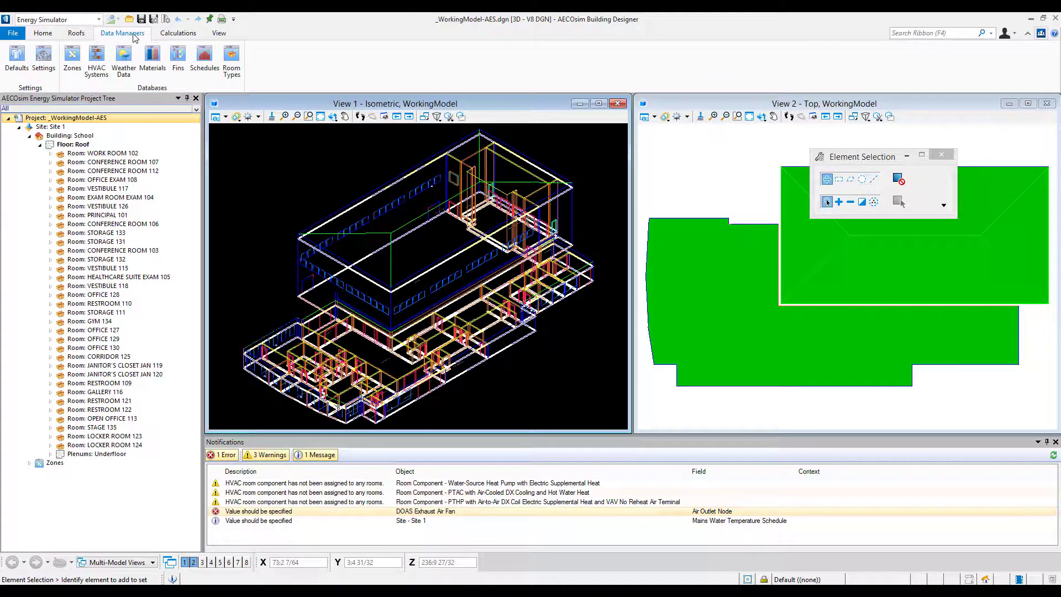
{"action": "left_click", "coordinate": [164, 37]}
{"action": "left_click", "coordinate": [213, 38]}
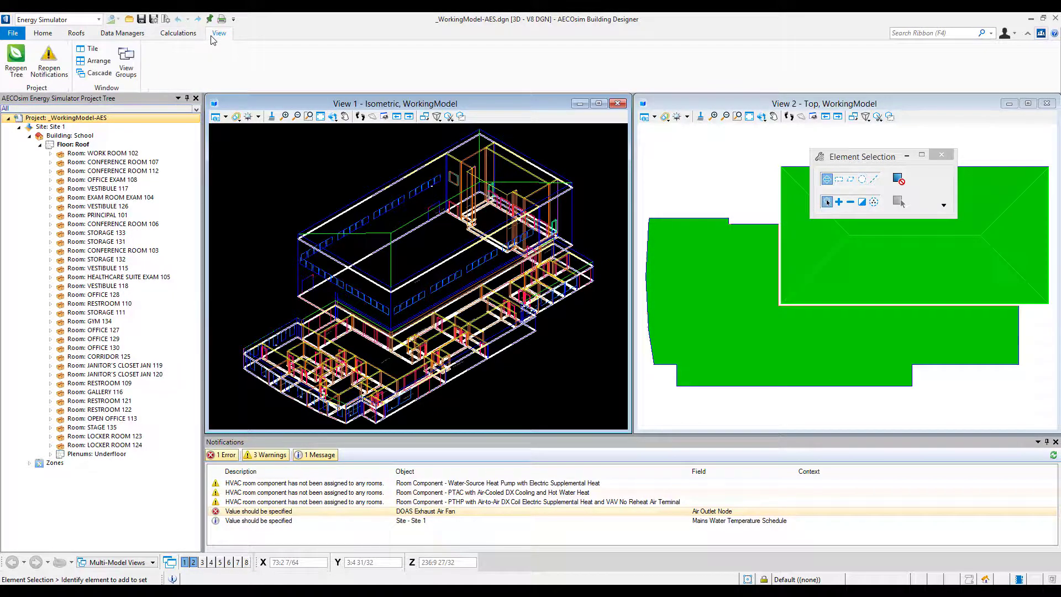
{"action": "left_click", "coordinate": [47, 37]}
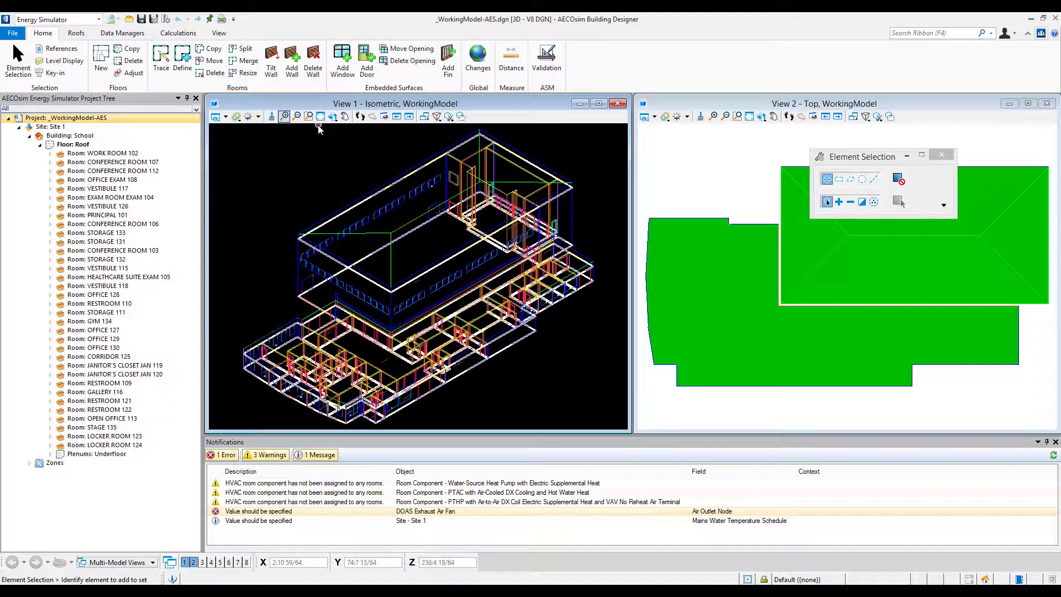
- Rotate View 1 dynamically to examine the exported energy model from several angles, leaving its display style unchanged
{"action": "left_click", "coordinate": [333, 118]}
{"action": "left_click", "coordinate": [347, 129]}
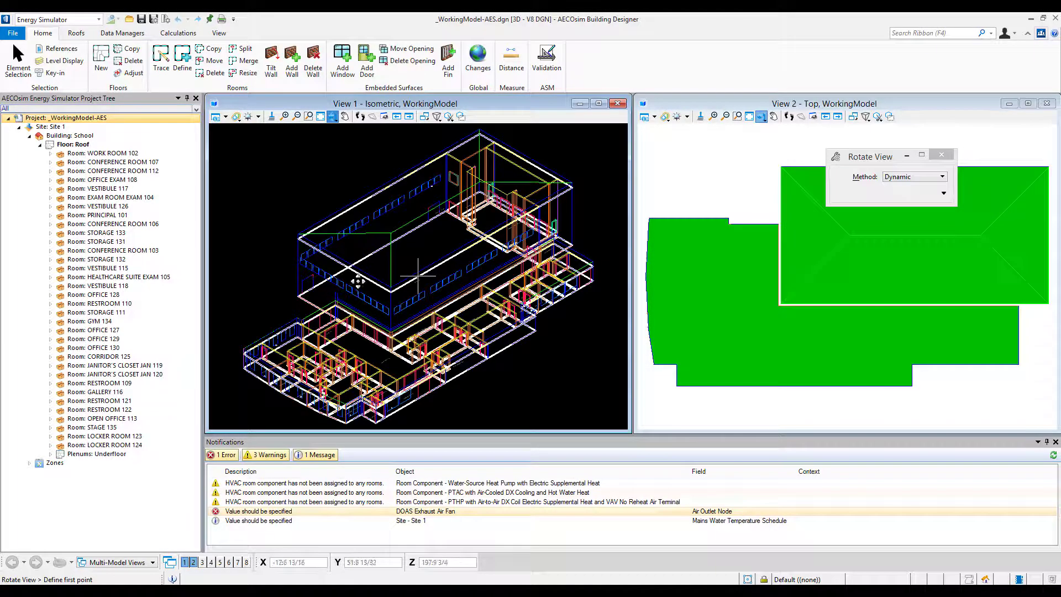
{"action": "left_click", "coordinate": [366, 304]}
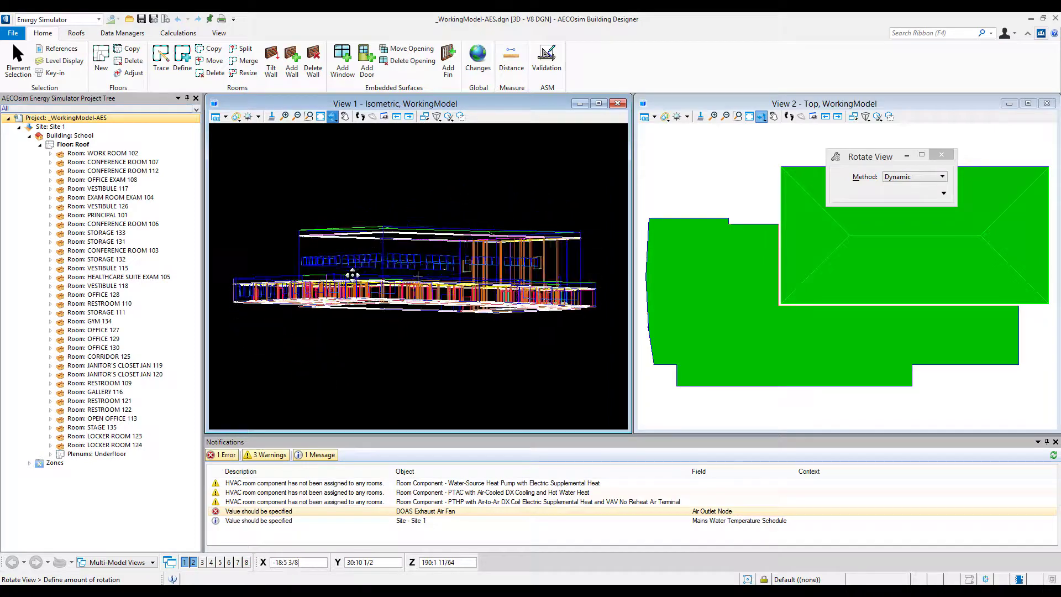
{"action": "left_click", "coordinate": [374, 308]}
{"action": "right_click", "coordinate": [374, 308]}
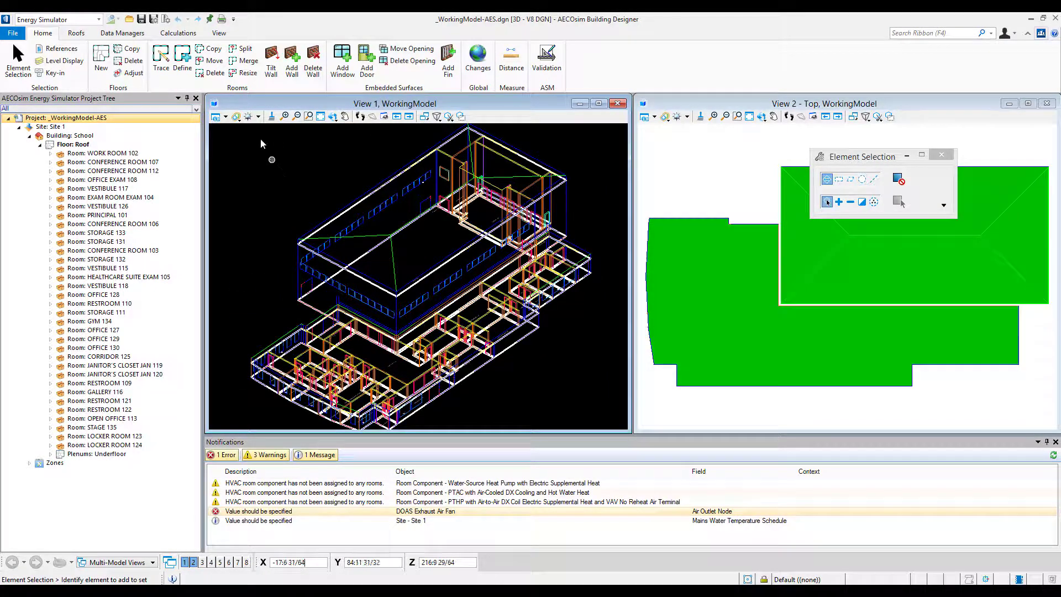
{"action": "left_click", "coordinate": [239, 120]}
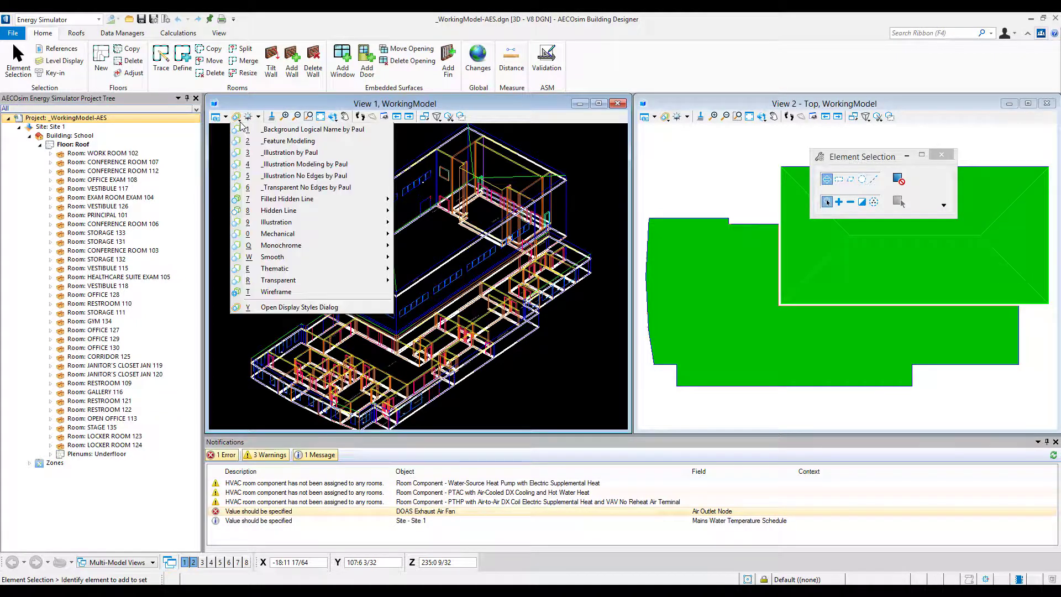
{"action": "left_click", "coordinate": [264, 104]}
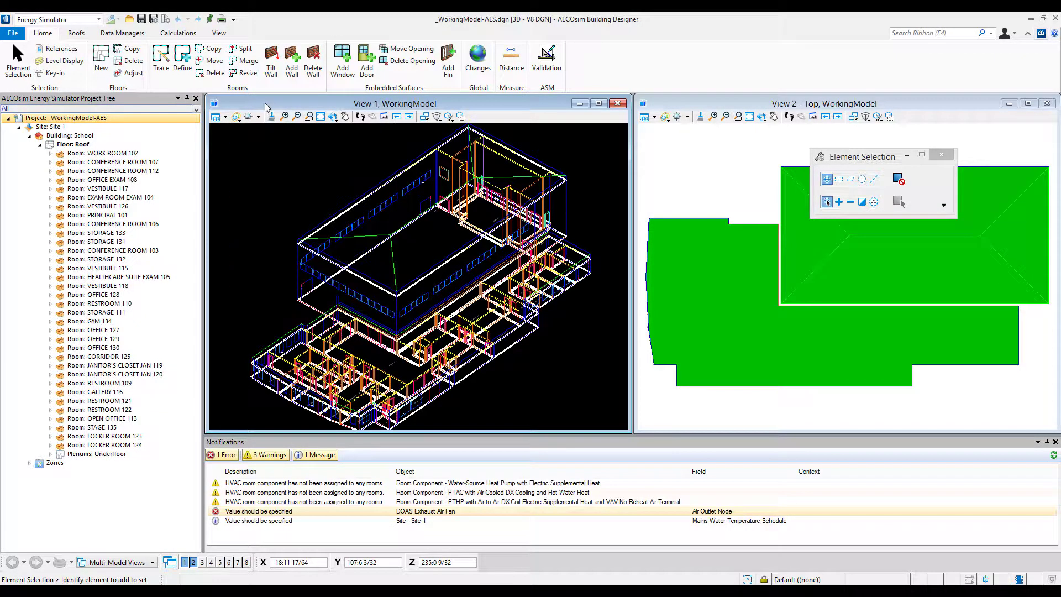
- Return View 1 to its isometric orientation, inspect the gym's upper windows and door up close, and fit the whole model
{"action": "left_click", "coordinate": [397, 117]}
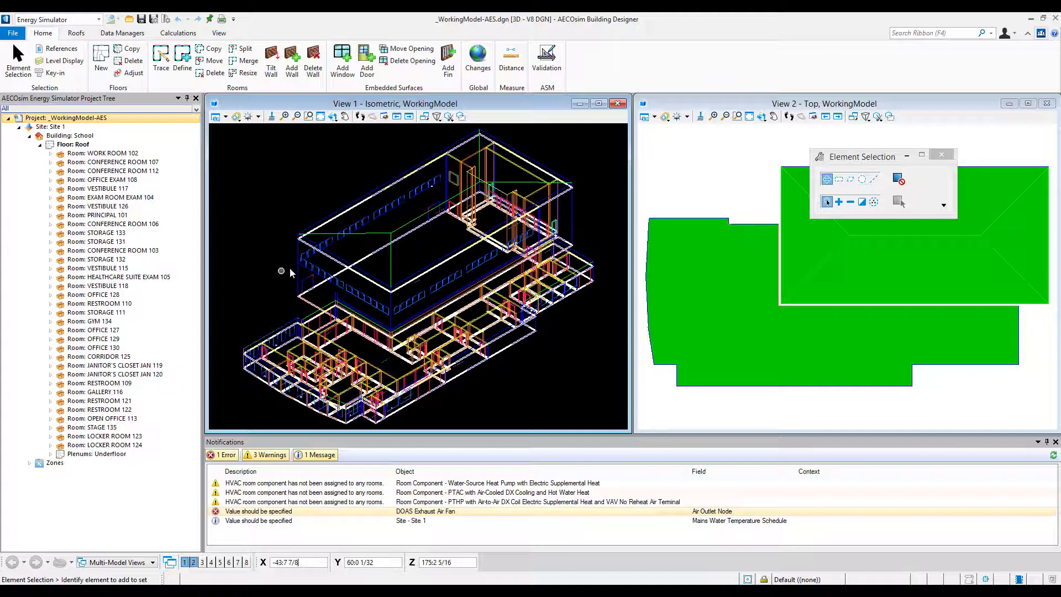
{"action": "scroll", "coordinate": [307, 268], "scroll_direction": "up", "scroll_amount": 5}
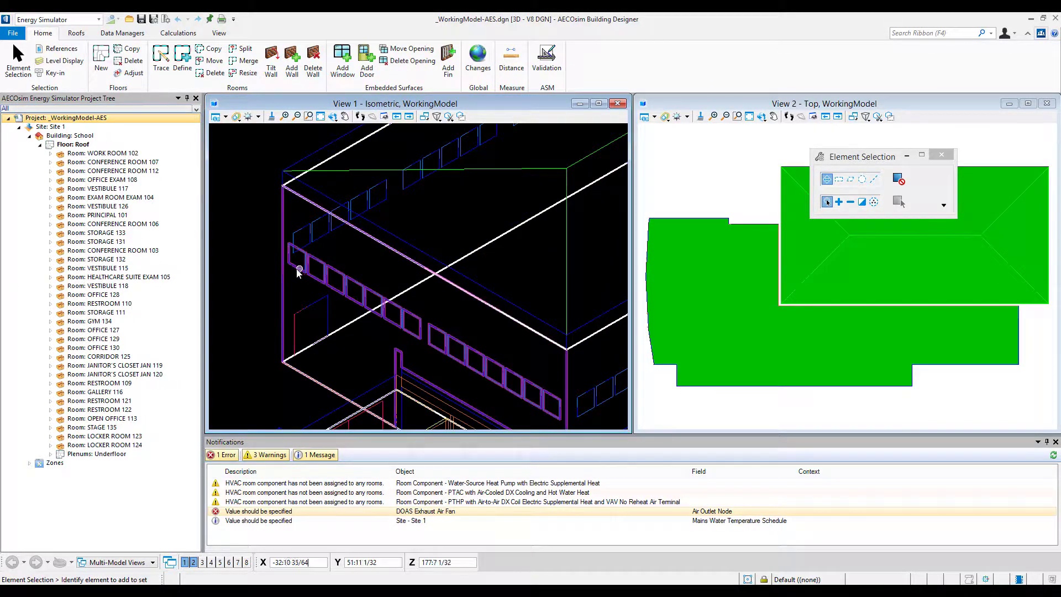
{"action": "scroll", "coordinate": [272, 267], "scroll_direction": "up", "scroll_amount": 3}
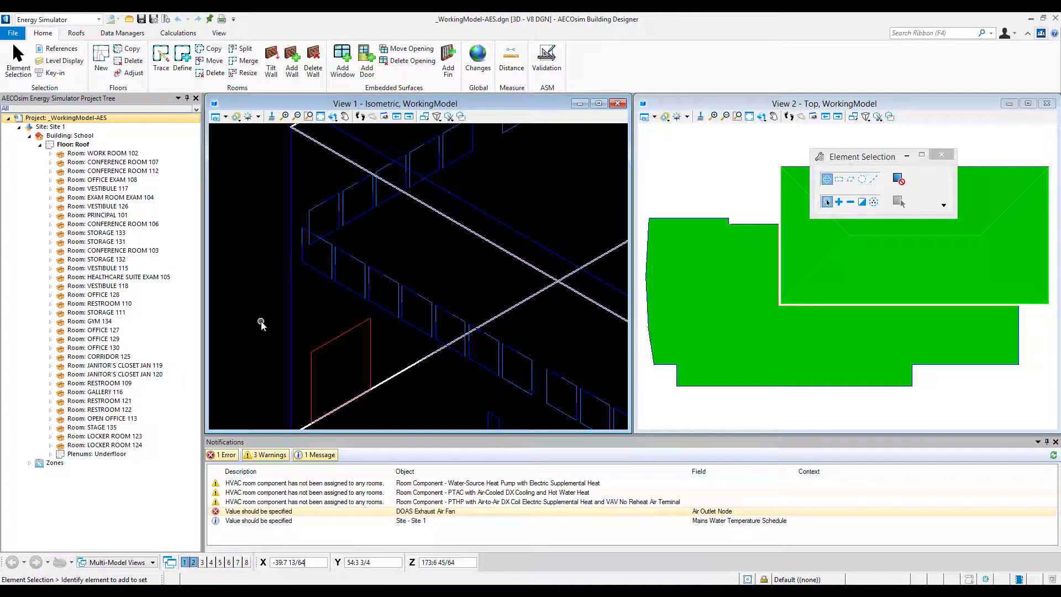
{"action": "left_click", "coordinate": [778, 232]}
{"action": "left_click", "coordinate": [320, 116]}
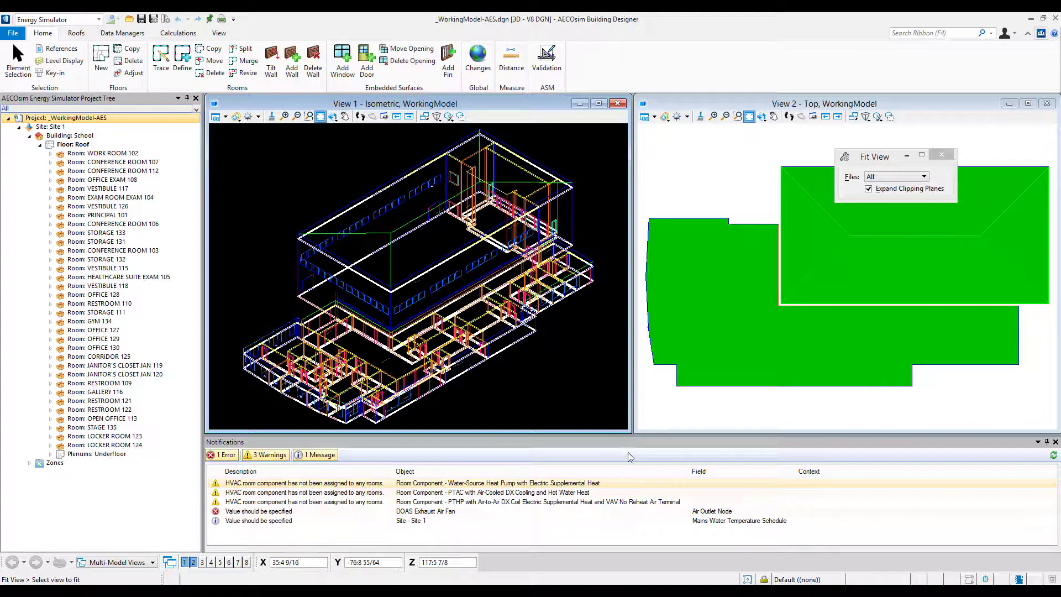
- Undock the Notifications panel, dock it across the full width beneath the project tree, and restore its original docking beneath the views
{"action": "left_click_drag", "start_coordinate": [631, 445], "coordinate": [561, 330]}
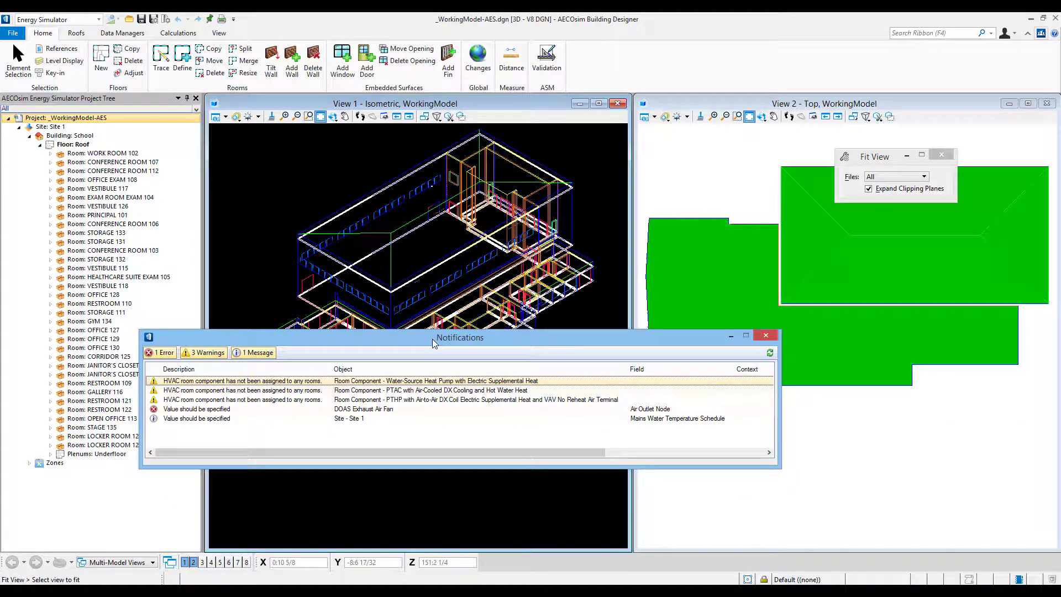
{"action": "left_click_drag", "start_coordinate": [434, 343], "coordinate": [527, 535]}
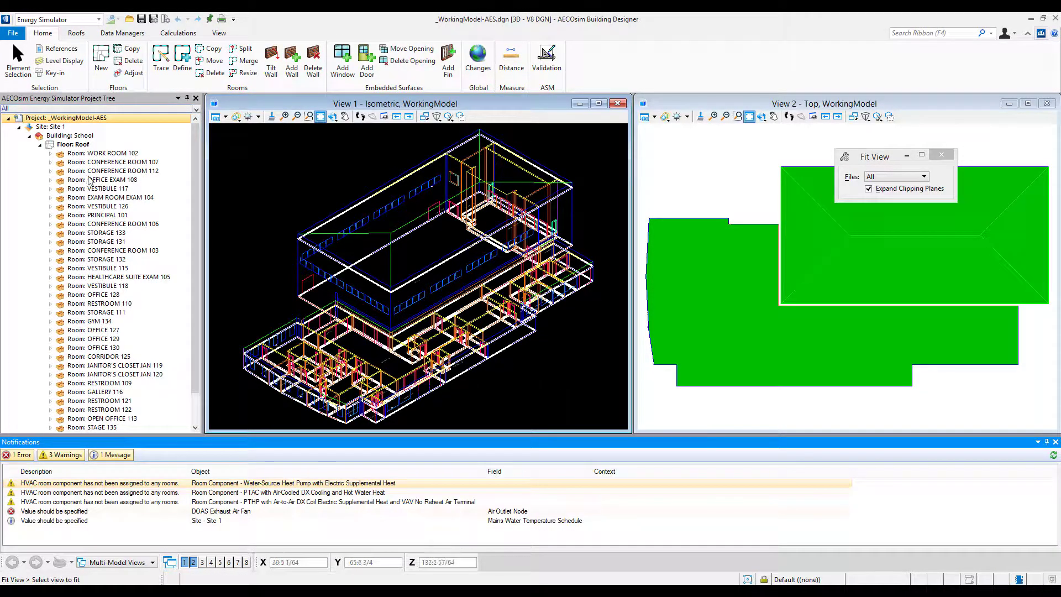
{"action": "left_click", "coordinate": [64, 105]}
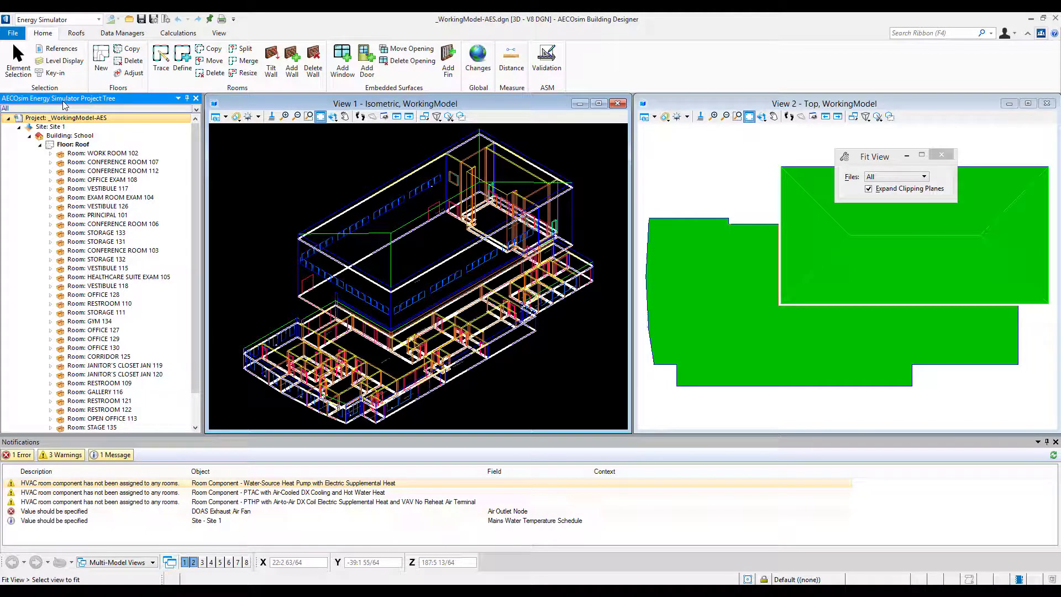
{"action": "left_click", "coordinate": [576, 442]}
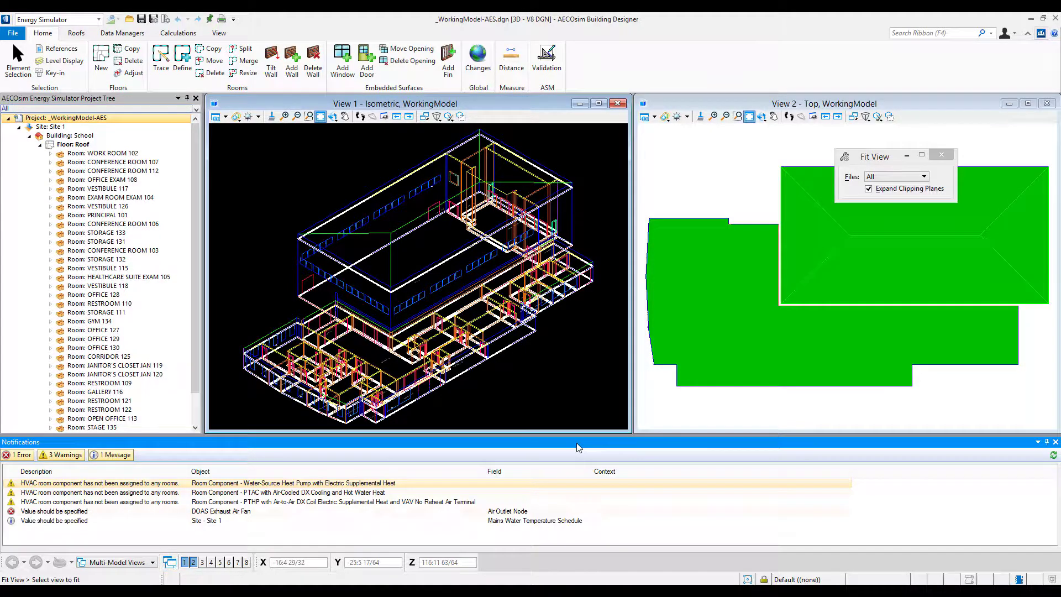
{"action": "left_click_drag", "start_coordinate": [576, 443], "coordinate": [632, 339]}
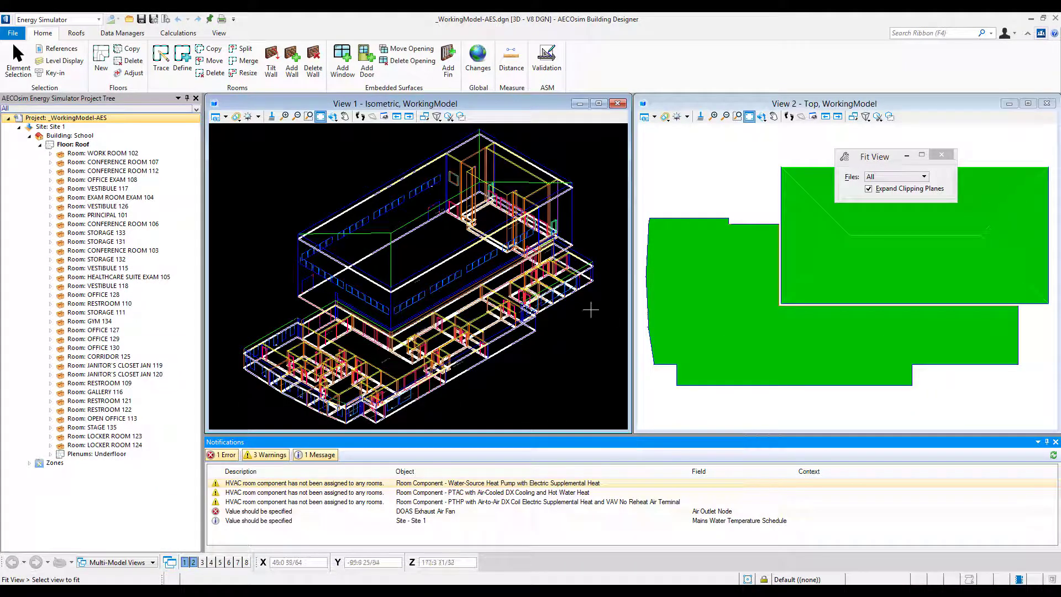
- Select the DOAS Exhaust Air Fan error in the notifications list
{"action": "left_click", "coordinate": [390, 512]}
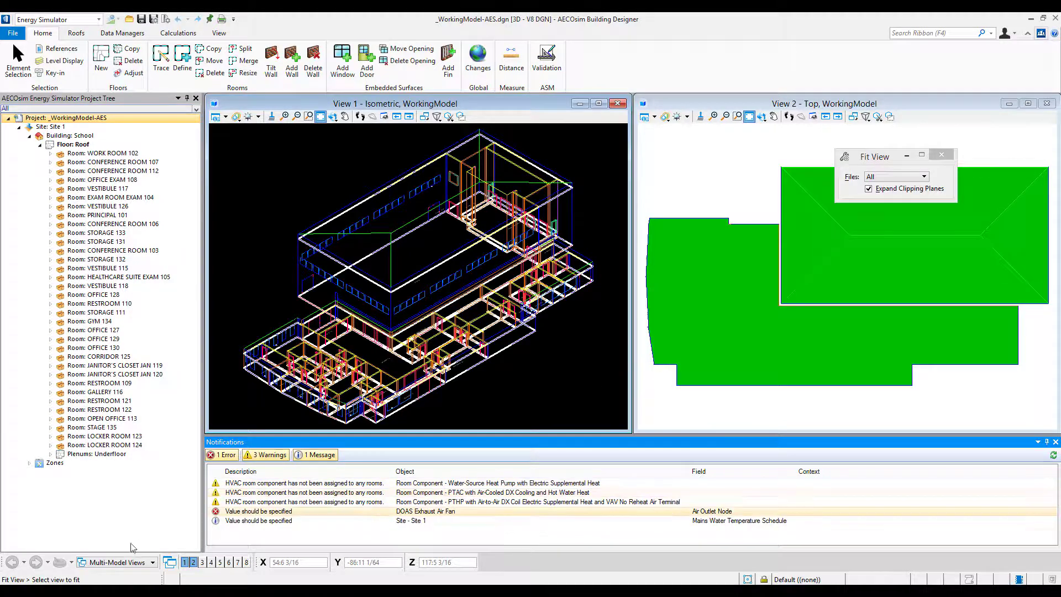